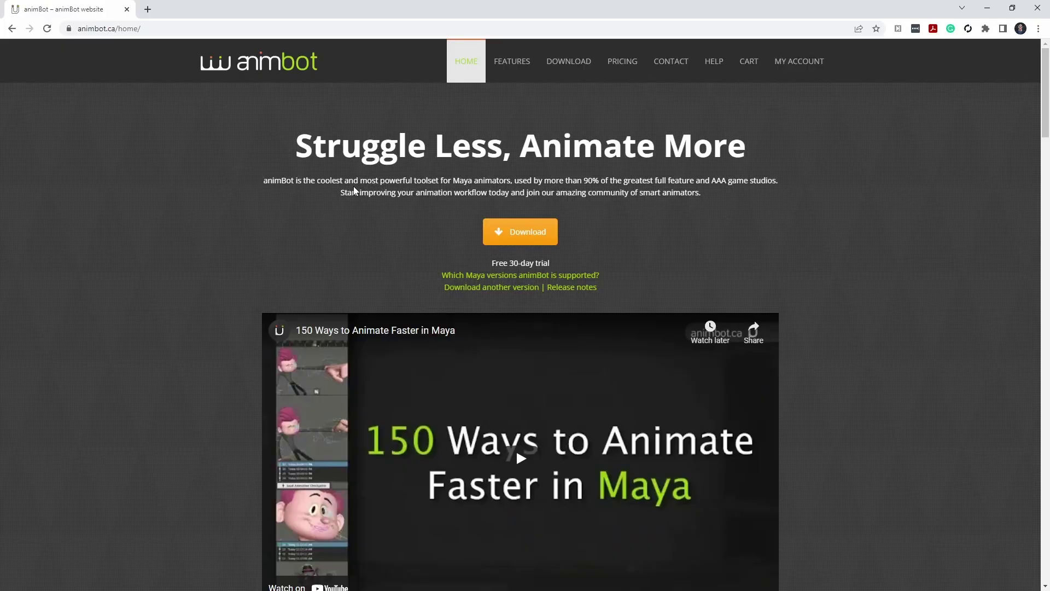
Review animBot's Eco, Pro and Premium pricing plans, then minimize the browser to reveal Maya.
scroll(219, 251, down, 6)
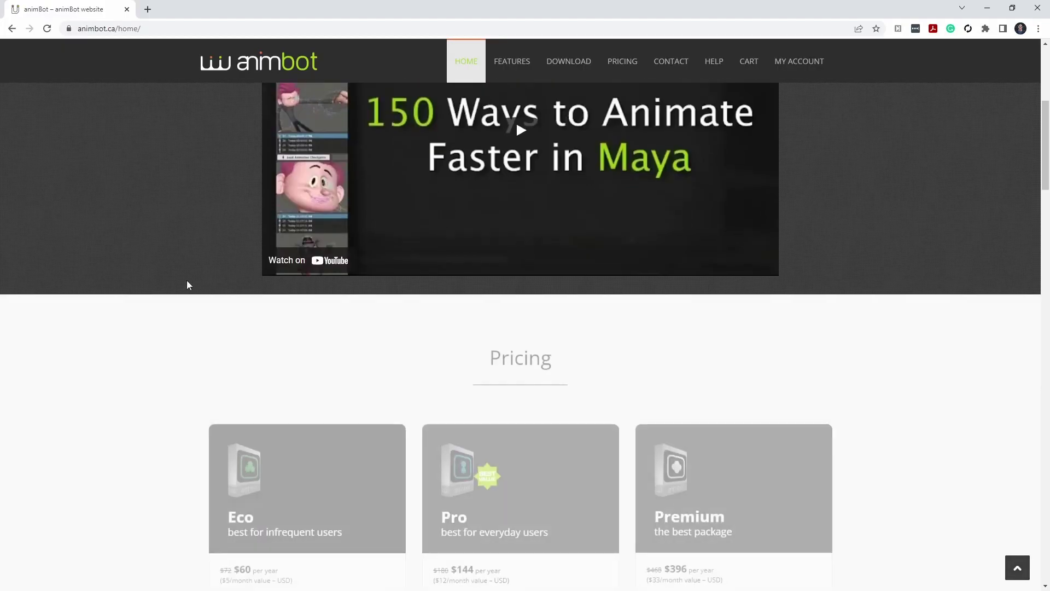
scroll(186, 280, down, 6)
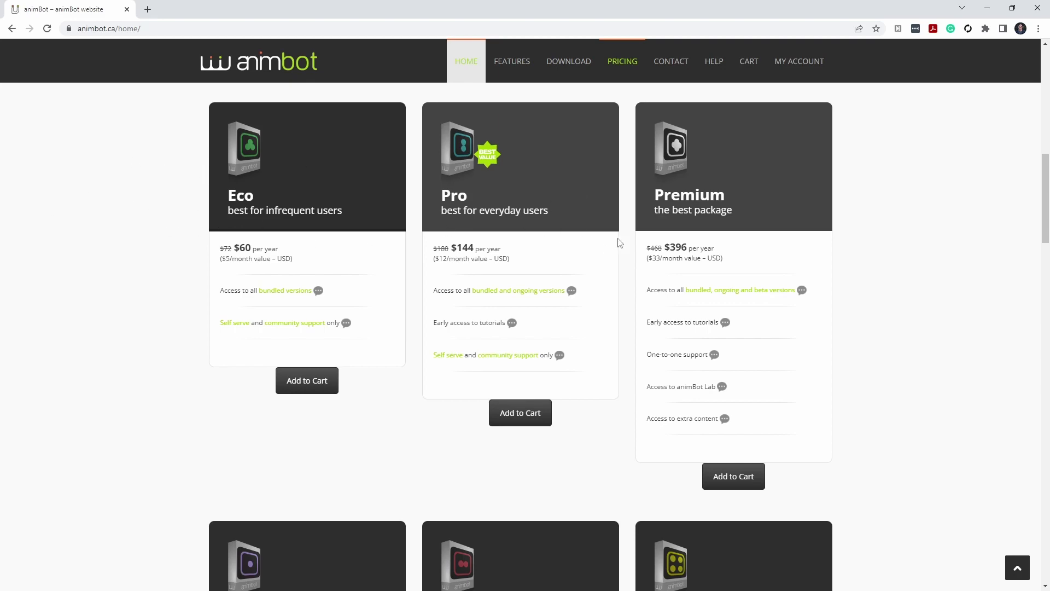
scroll(118, 372, down, 5)
scroll(166, 333, up, 6)
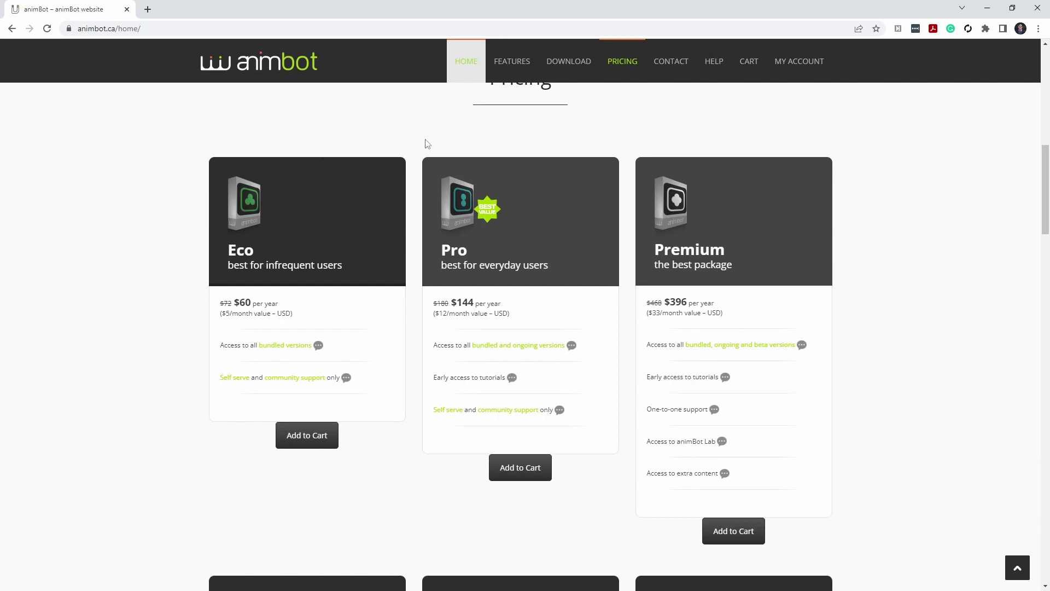
click(984, 6)
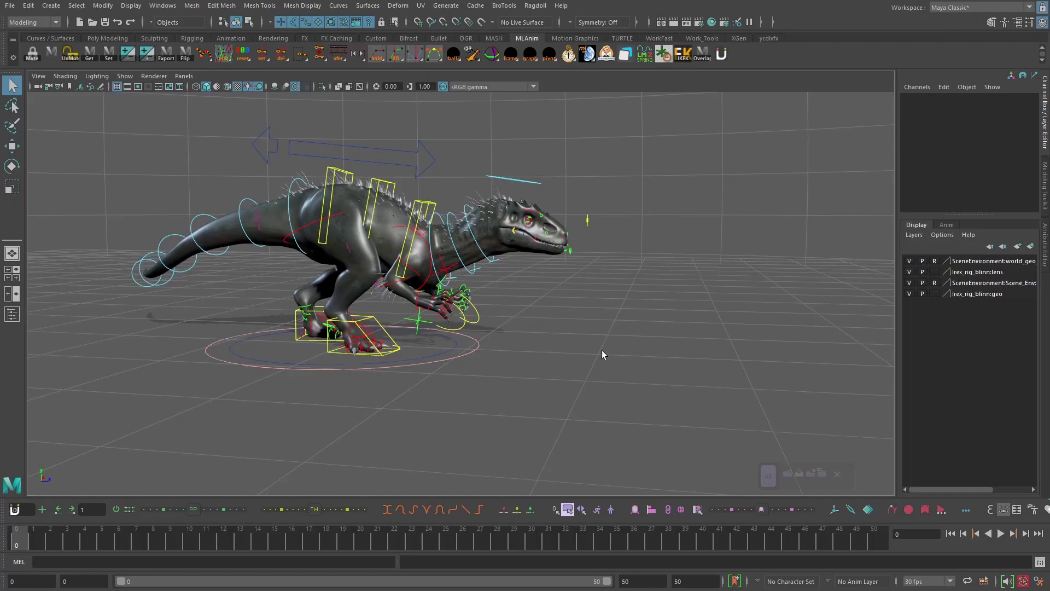
alt+drag(602, 356, 567, 368)
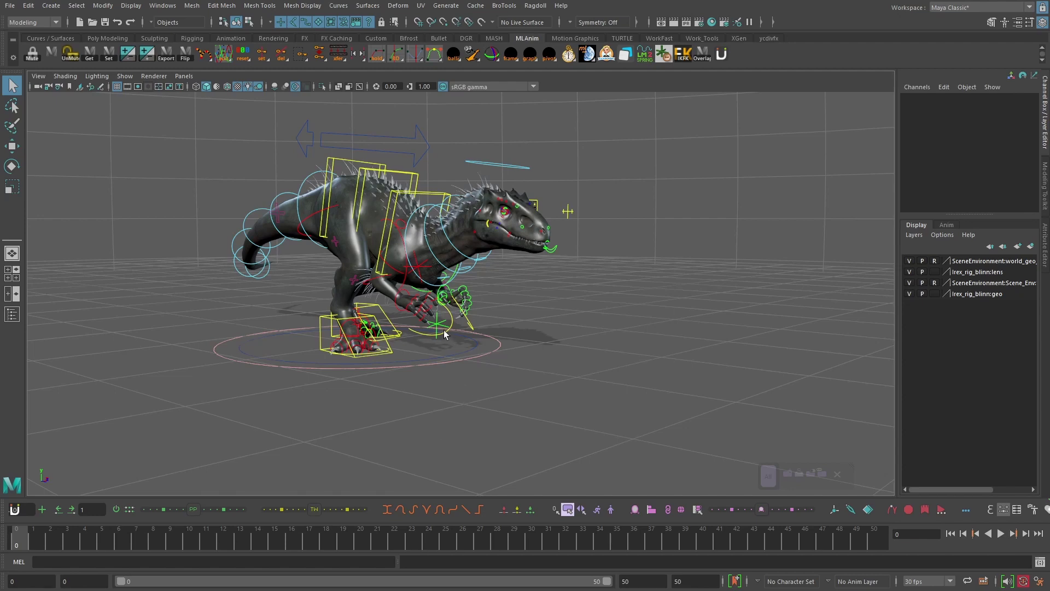
alt+drag(444, 335, 475, 335)
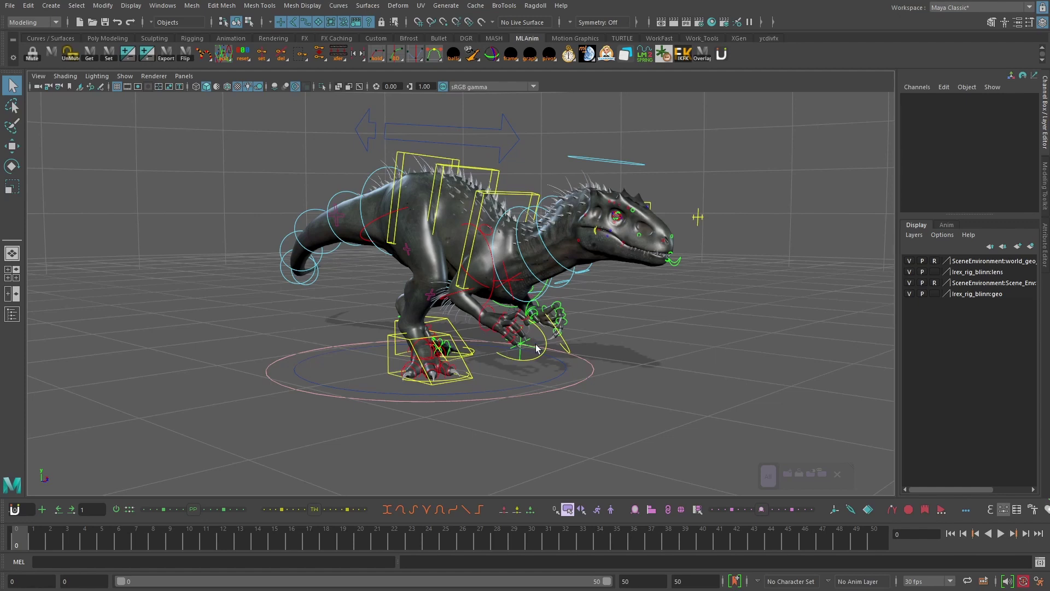
alt+drag(668, 359, 514, 295)
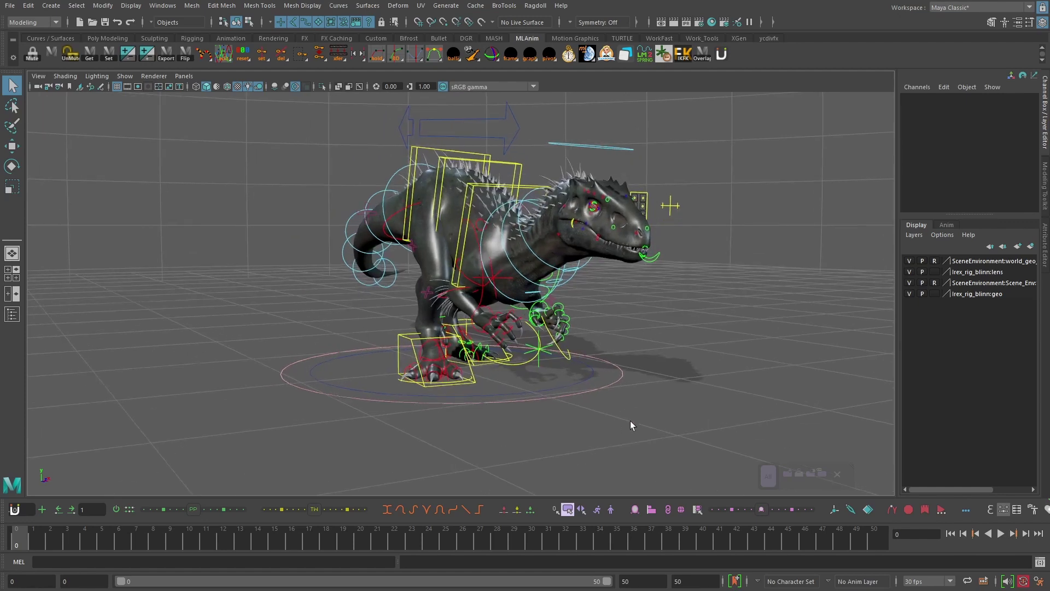
alt+drag(631, 422, 633, 368)
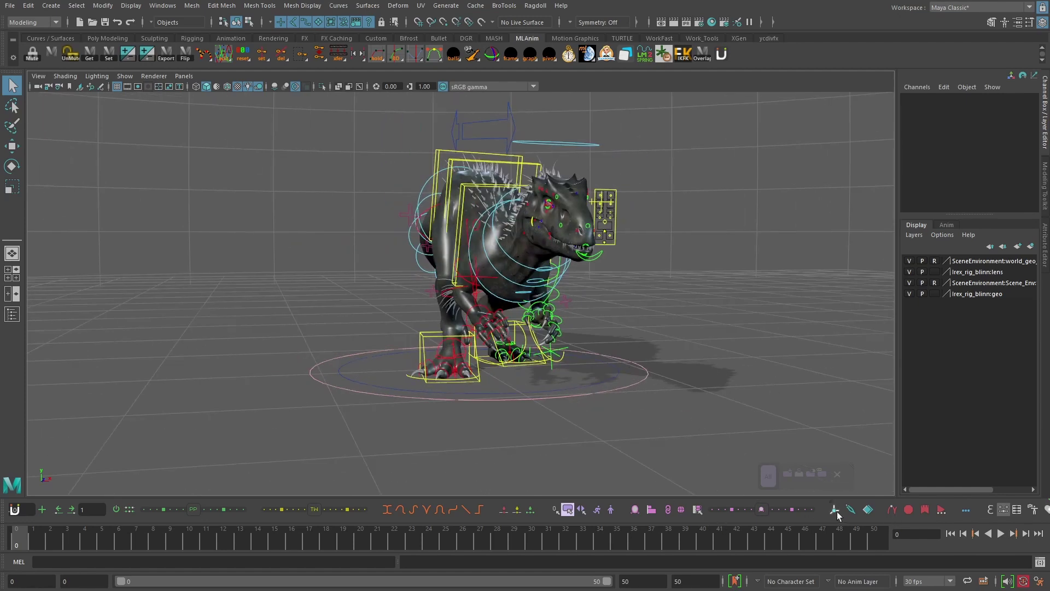
mouse_move(837, 511)
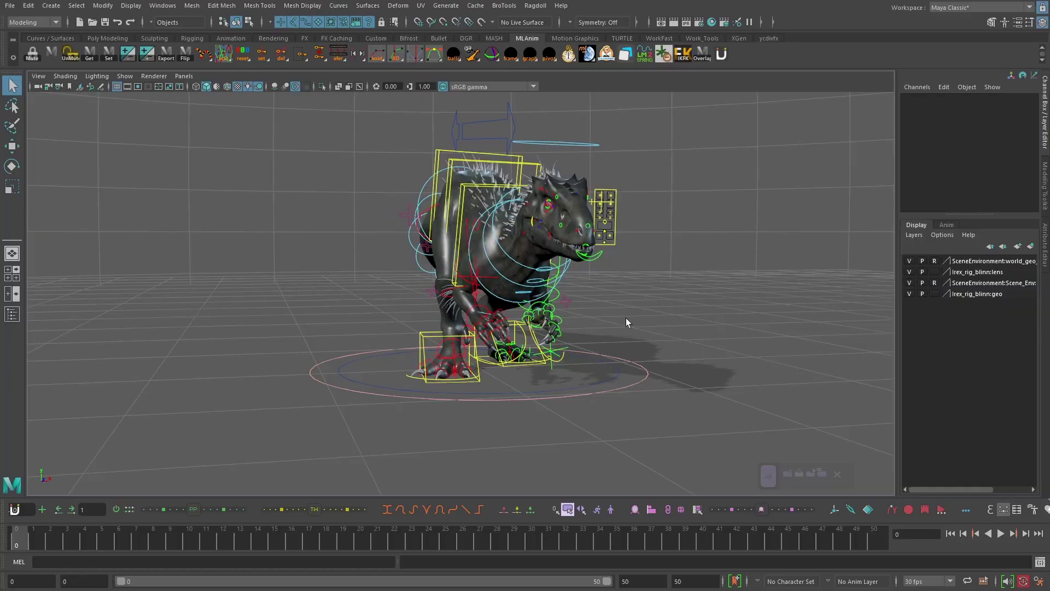
alt+drag(626, 317, 652, 319)
alt+middle_drag(652, 320, 682, 331)
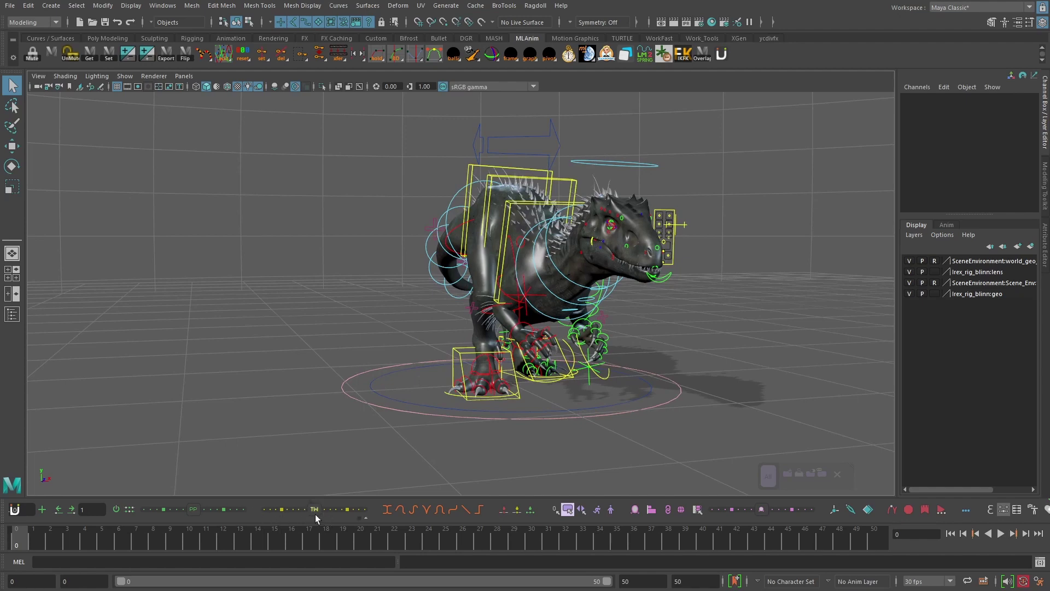
Browse the Tweener tool's right-click options and easing modes list, then dismiss it.
alt+drag(386, 384, 433, 389)
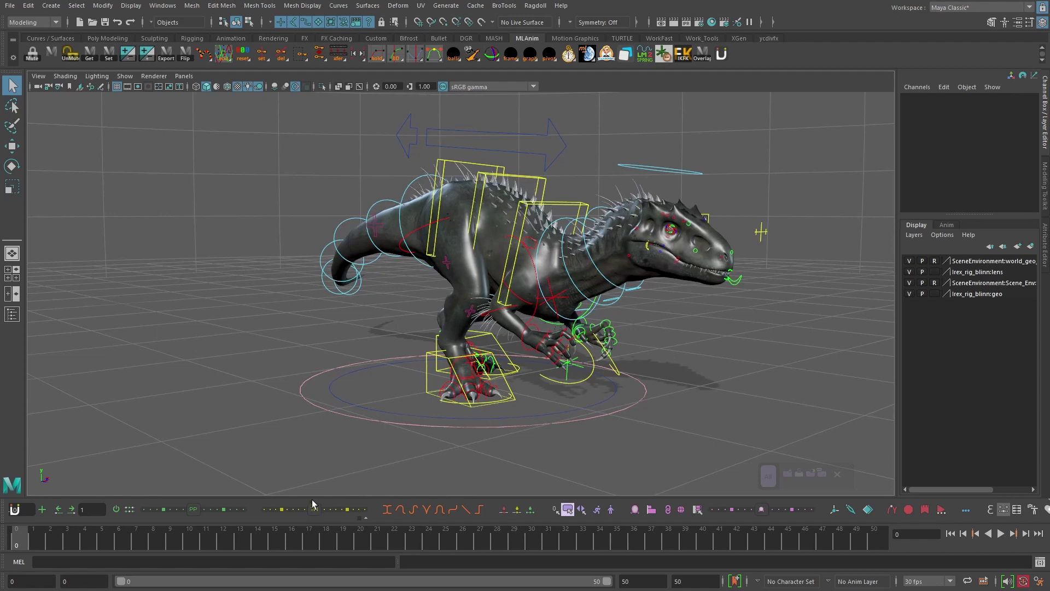
right_click(313, 501)
mouse_move(189, 500)
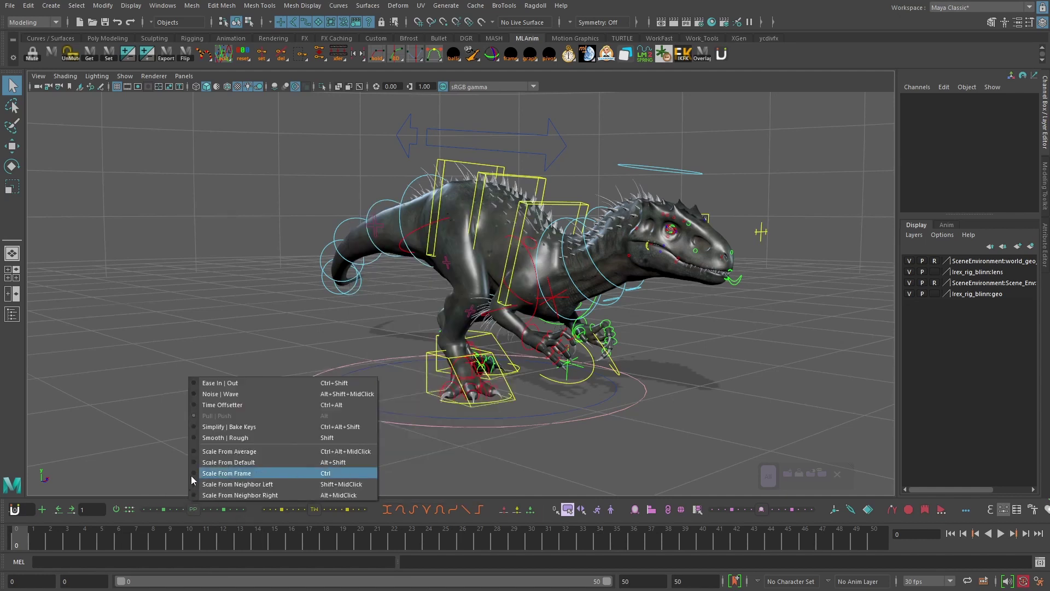
mouse_move(219, 420)
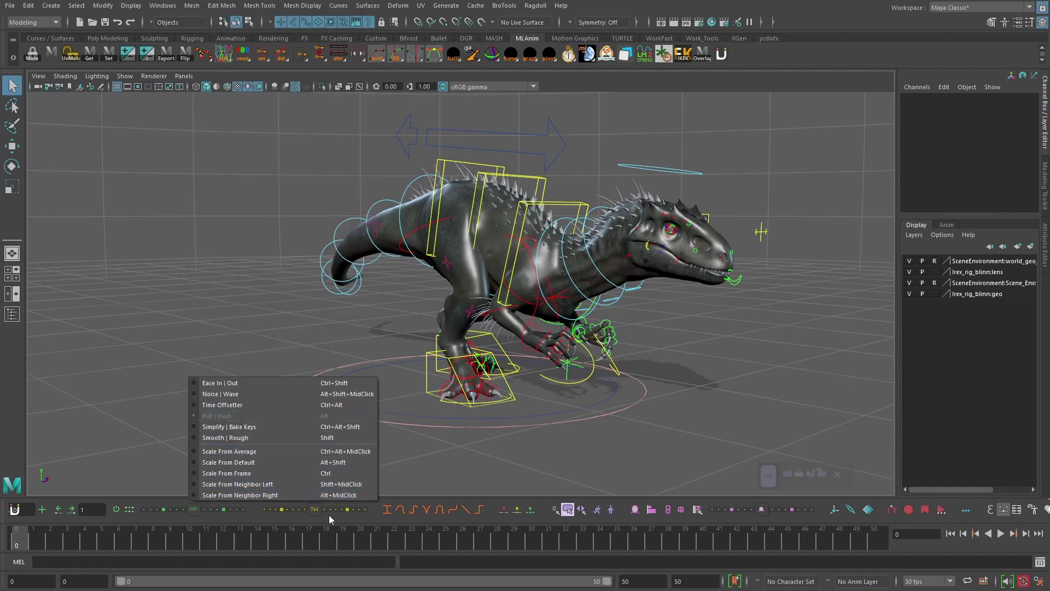
click(376, 516)
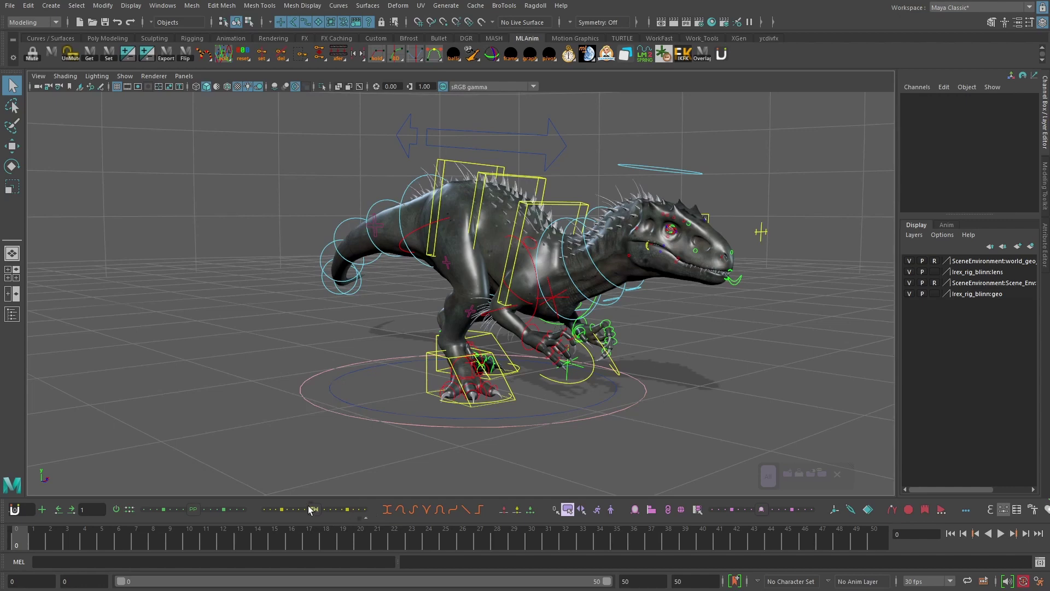
Select every T-rex rig control with animBot's All selection set.
mouse_move(309, 507)
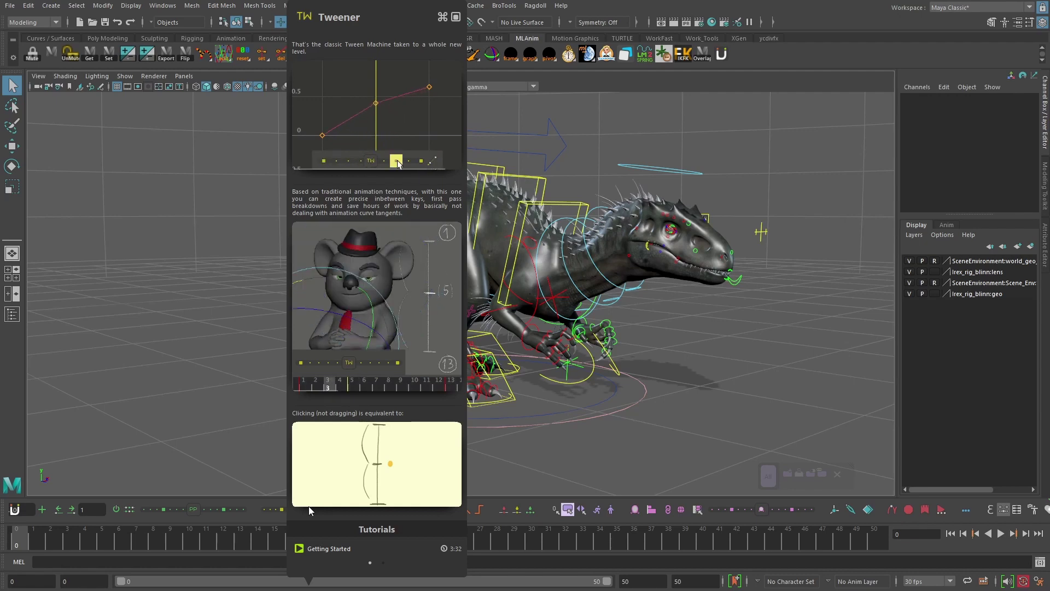
click(768, 476)
alt+drag(411, 248, 420, 245)
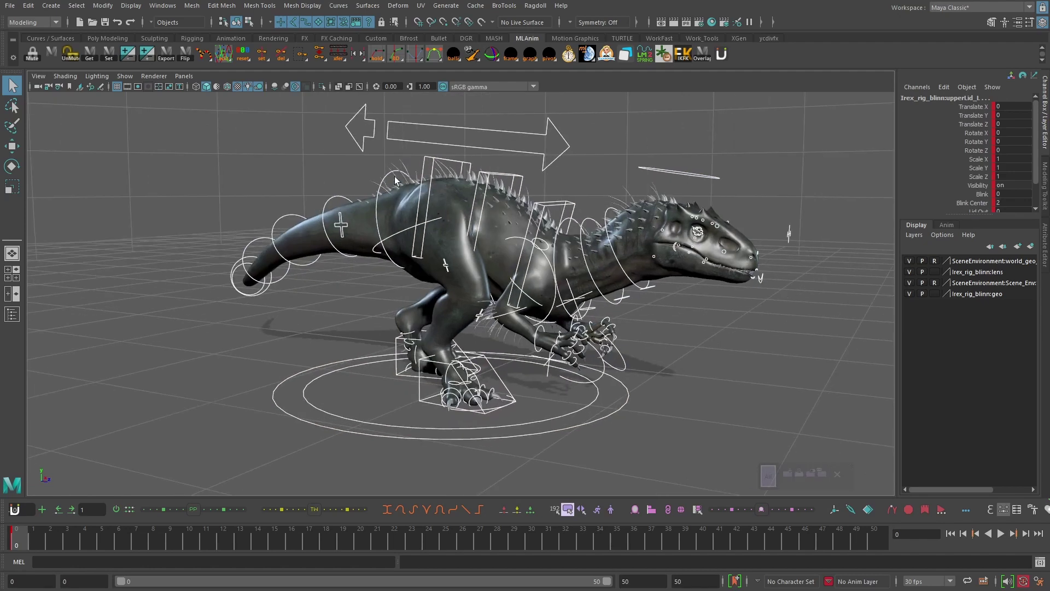
Select the tail FK rings and save them as a selection set named Tail.
click(394, 175)
key(w)
shift+click(330, 199)
shift+click(299, 214)
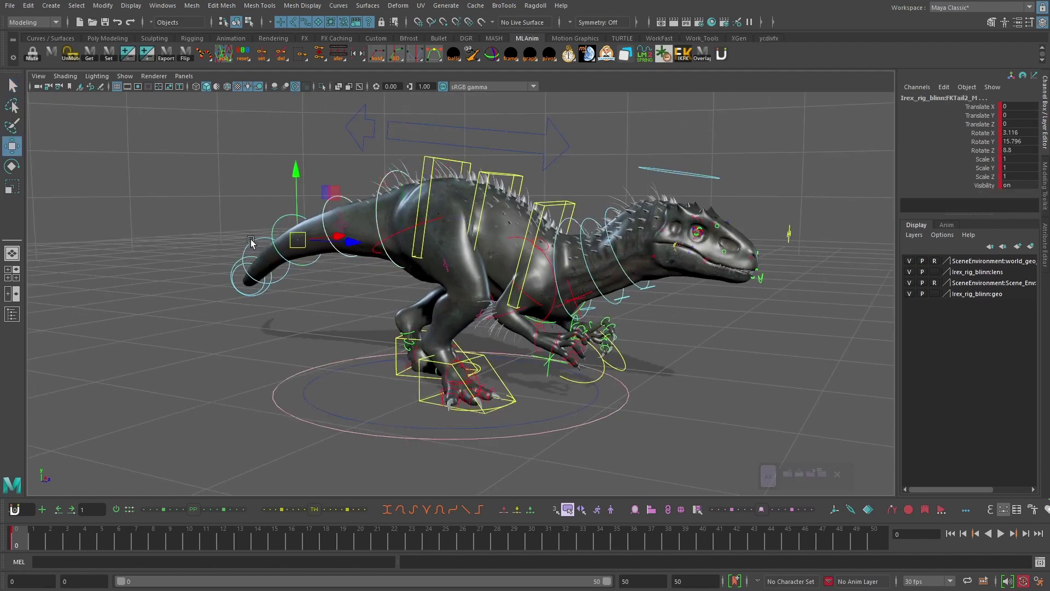
shift+click(250, 240)
alt+drag(250, 260, 290, 250)
shift+drag(137, 314, 99, 289)
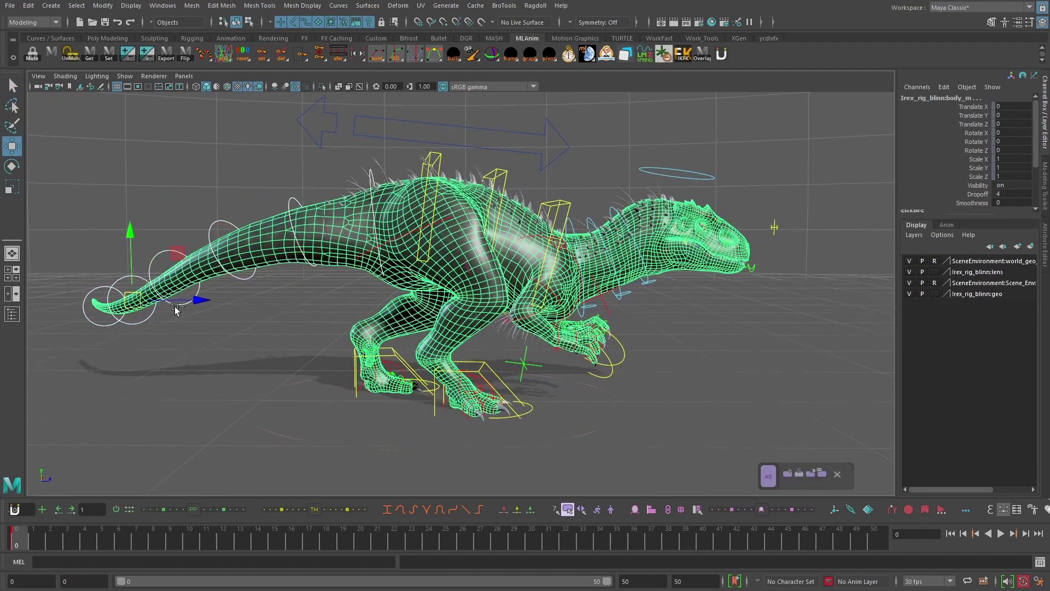
ctrl+click(192, 277)
click(788, 474)
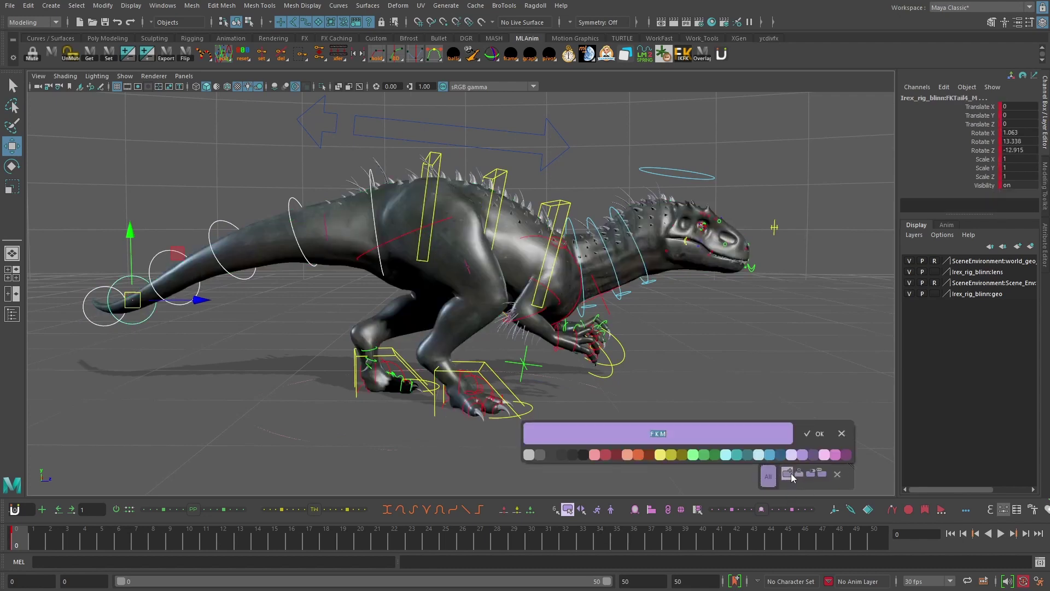
text(Tail)
key(Return)
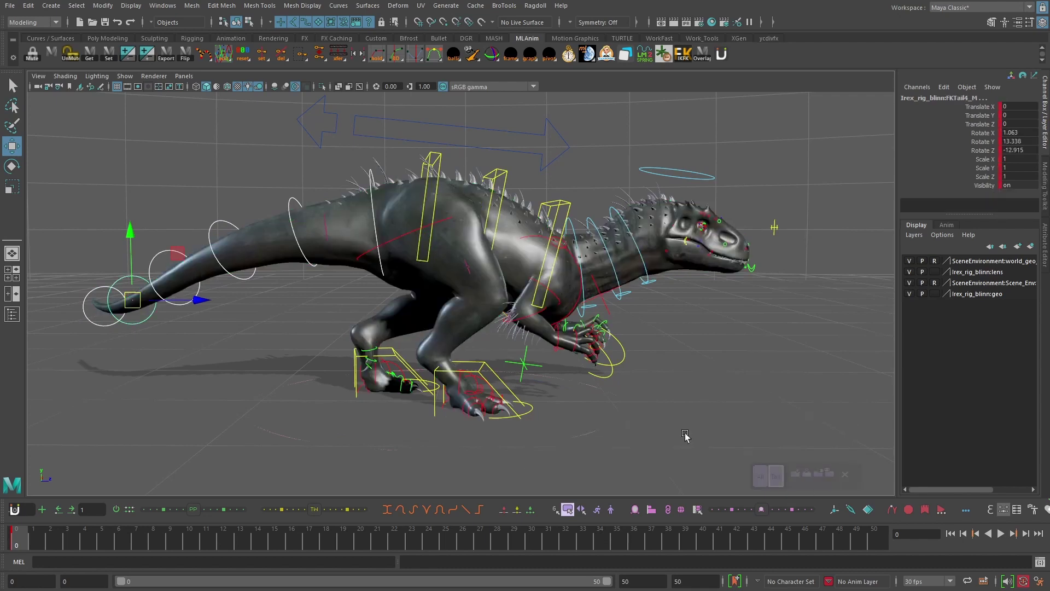
Clear the selection, then reselect the tail controls through the new Tail set.
click(836, 406)
click(781, 480)
alt+drag(706, 329, 657, 341)
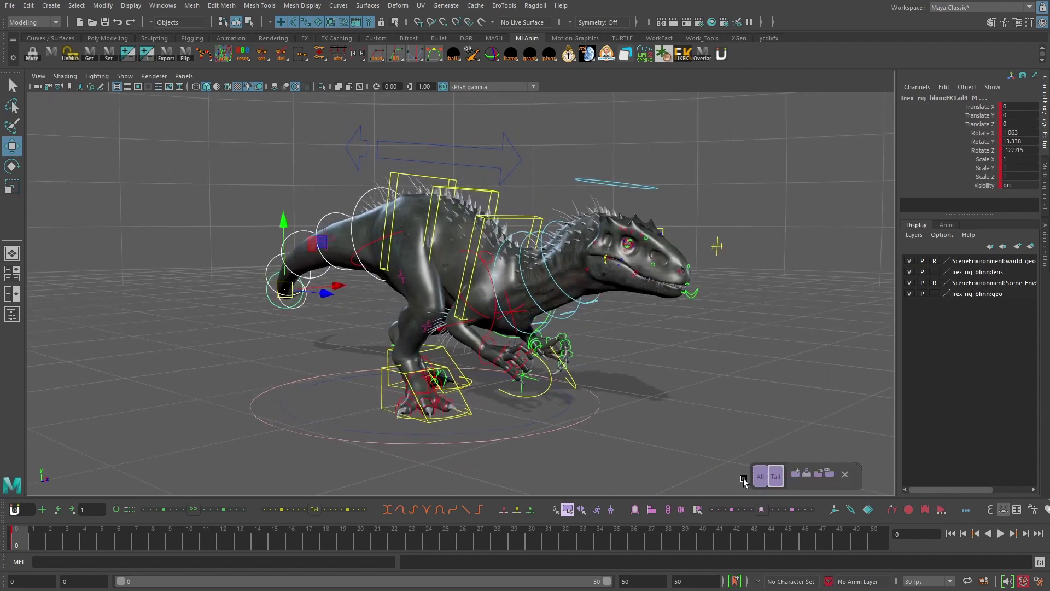
scroll(635, 383, up, 2)
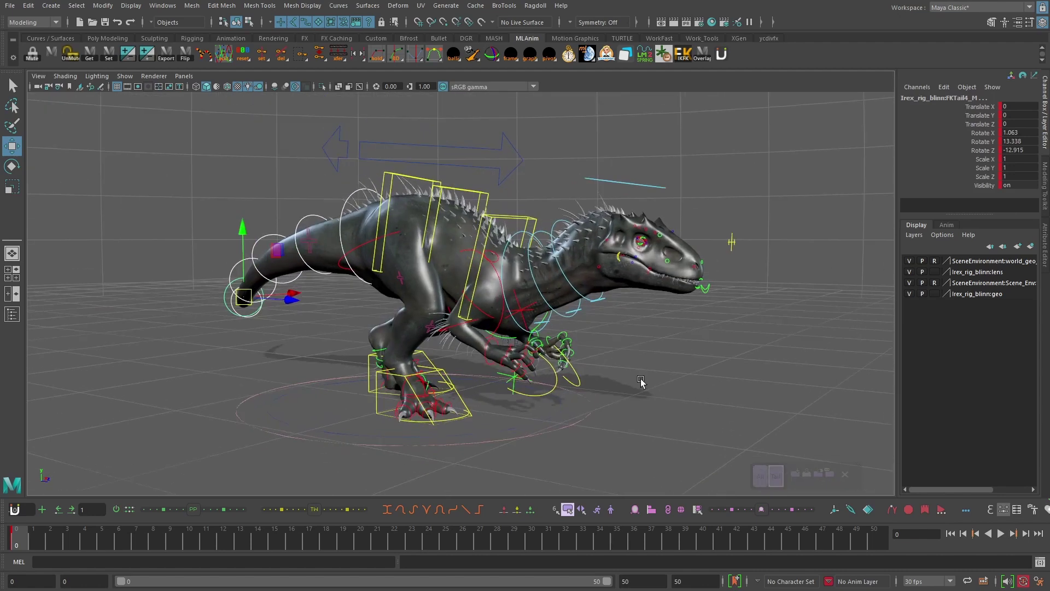
mouse_move(635, 507)
alt+drag(482, 406, 521, 419)
alt+middle_drag(521, 419, 569, 420)
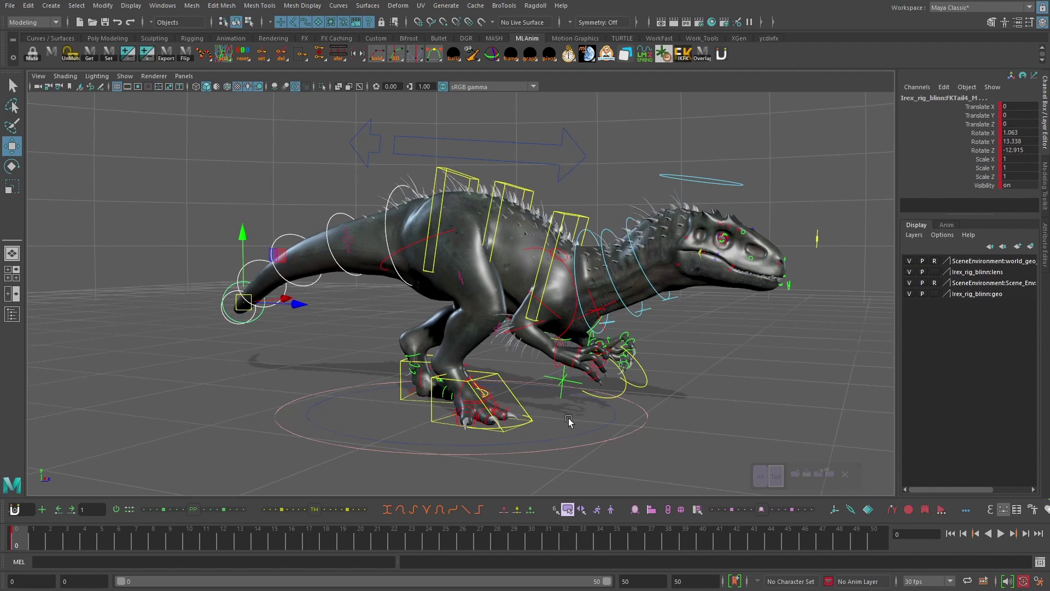
Select the spine, FKNeck0_M neck and FKWrist_R wrist controls to inspect them.
click(590, 234)
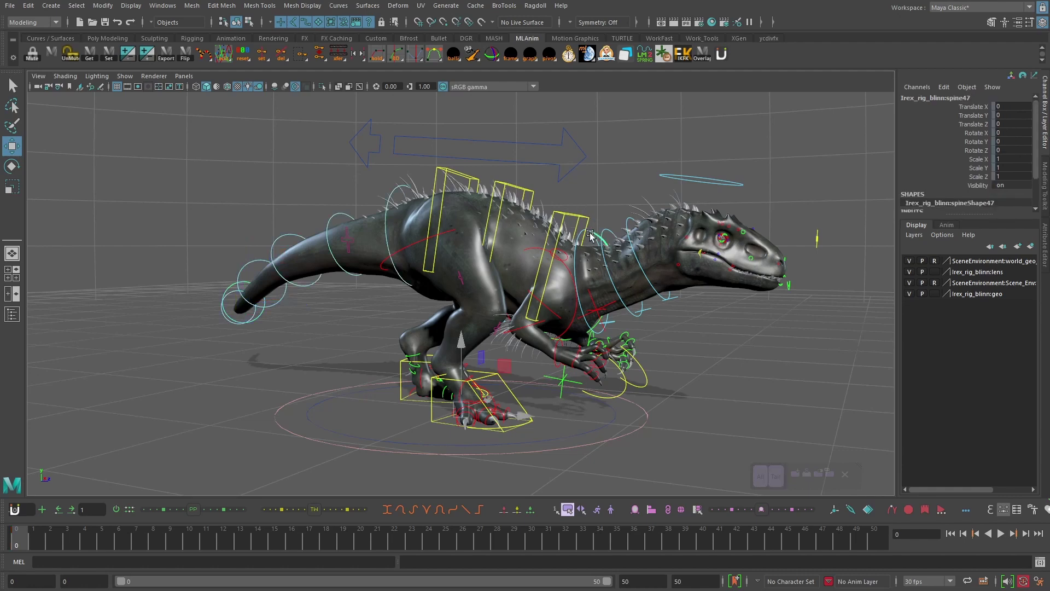
key(q)
click(587, 235)
key(w)
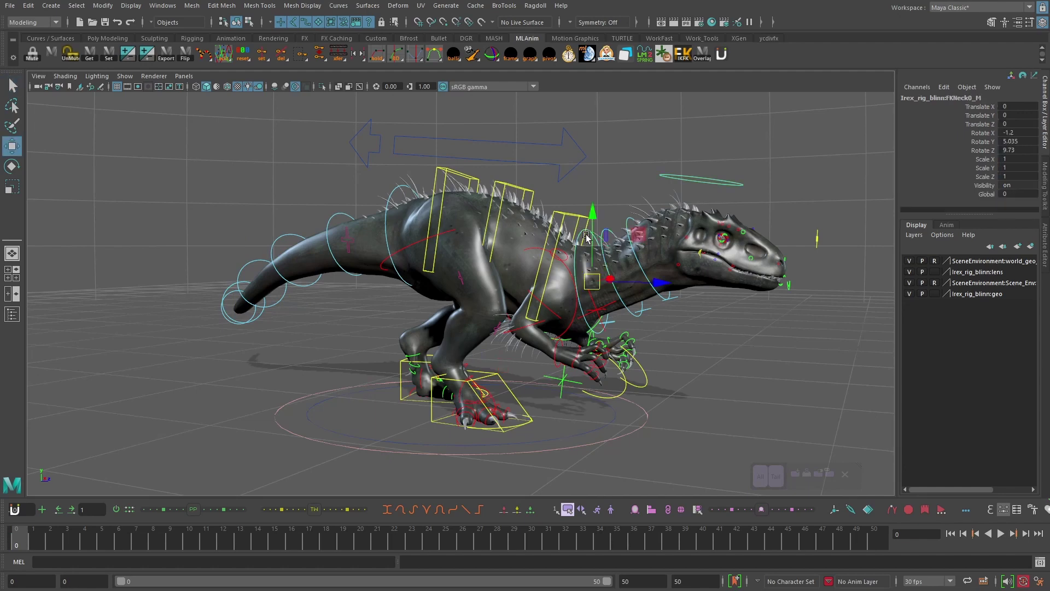
scroll(587, 235, up, 1)
scroll(571, 250, up, 2)
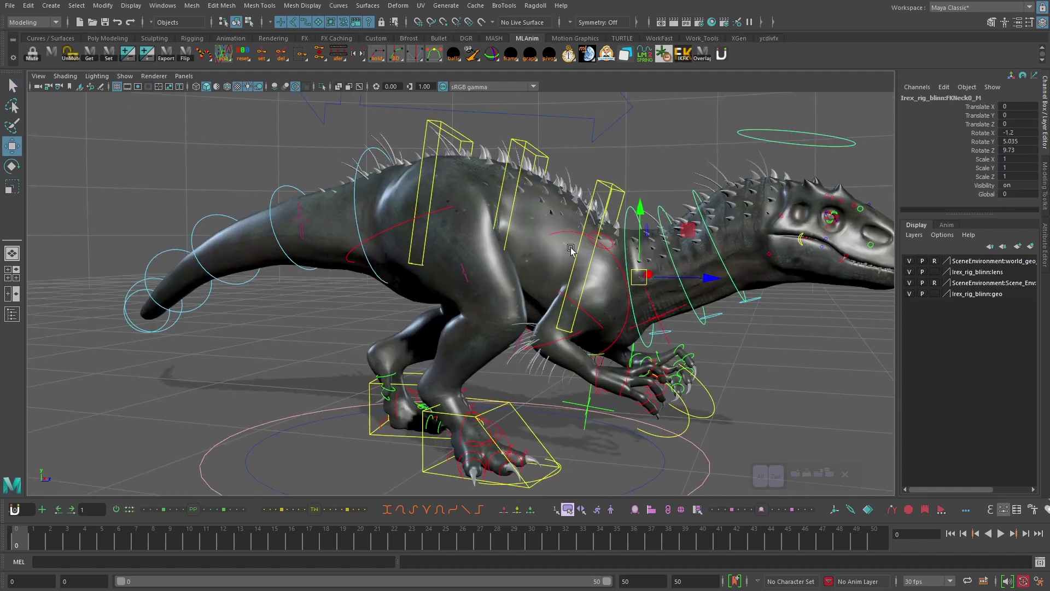
scroll(627, 235, down, 2)
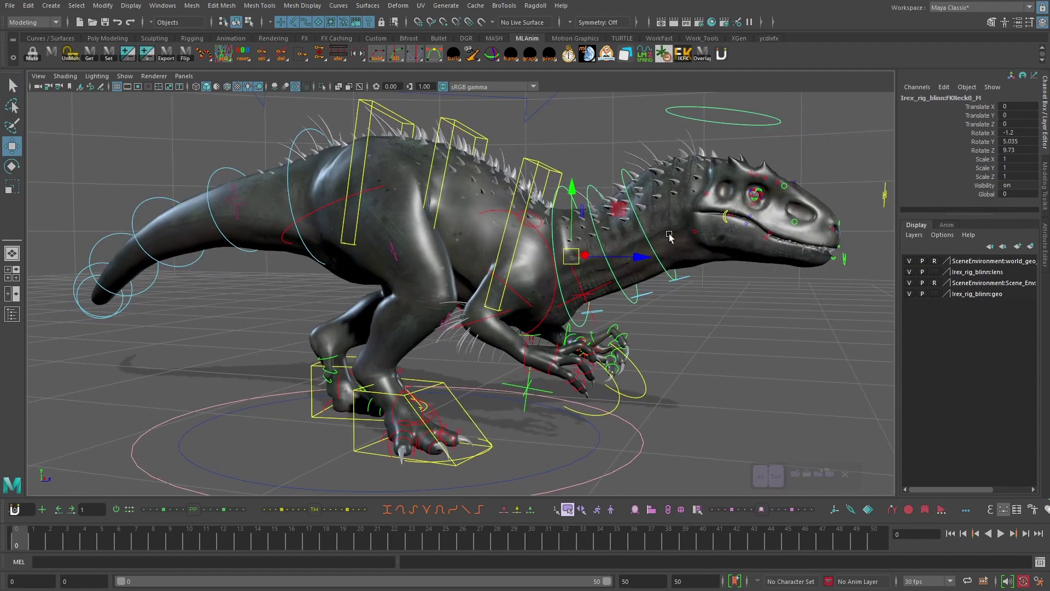
click(524, 351)
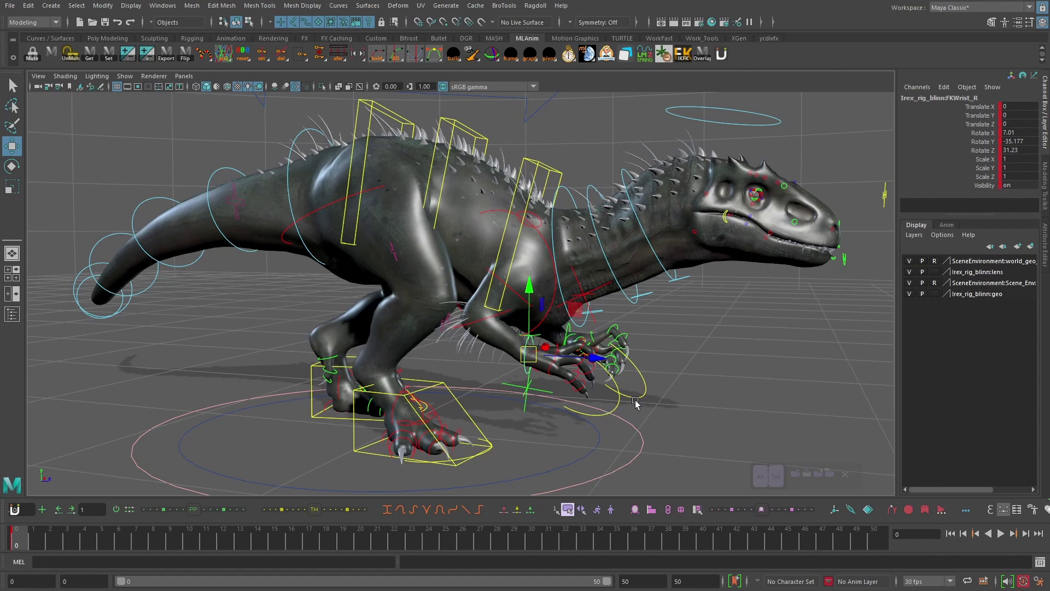
Orbit around the rig and open the ml World Bake window from the MLAnim shelf.
alt+drag(676, 354, 727, 378)
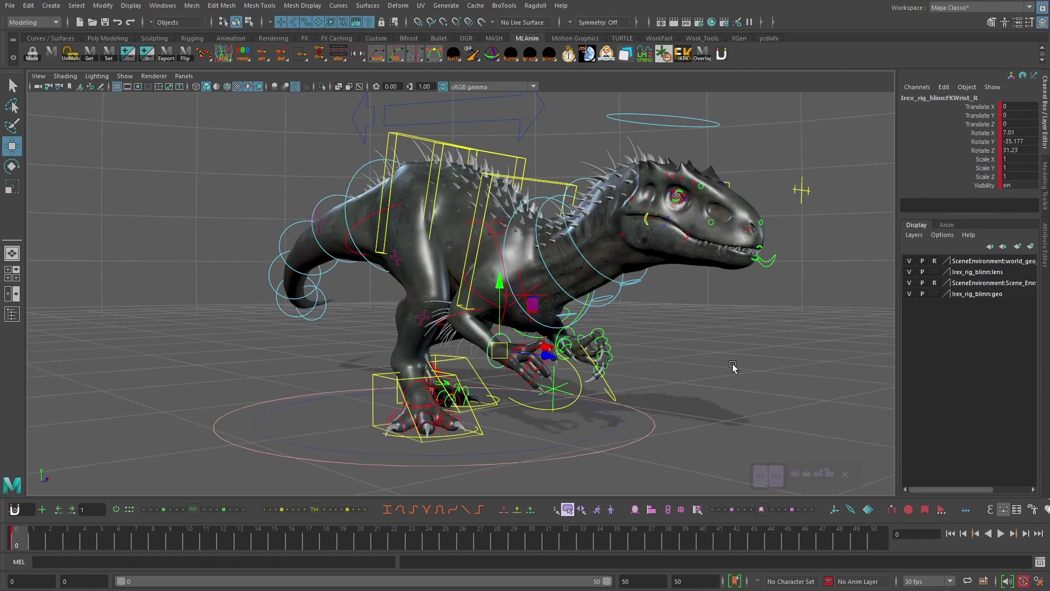
alt+middle_drag(485, 281, 497, 296)
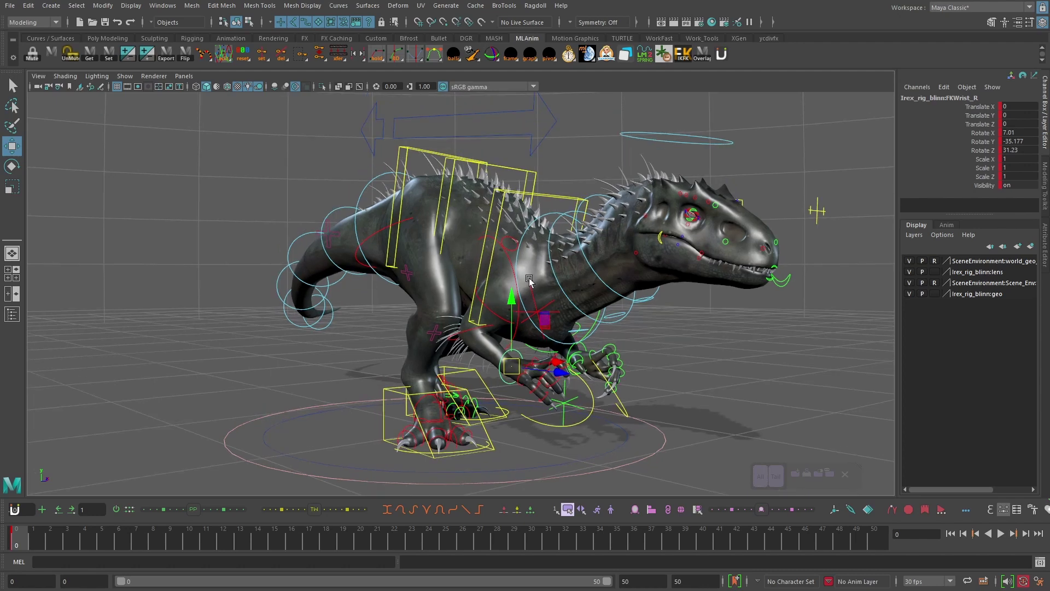
alt+drag(450, 249, 566, 276)
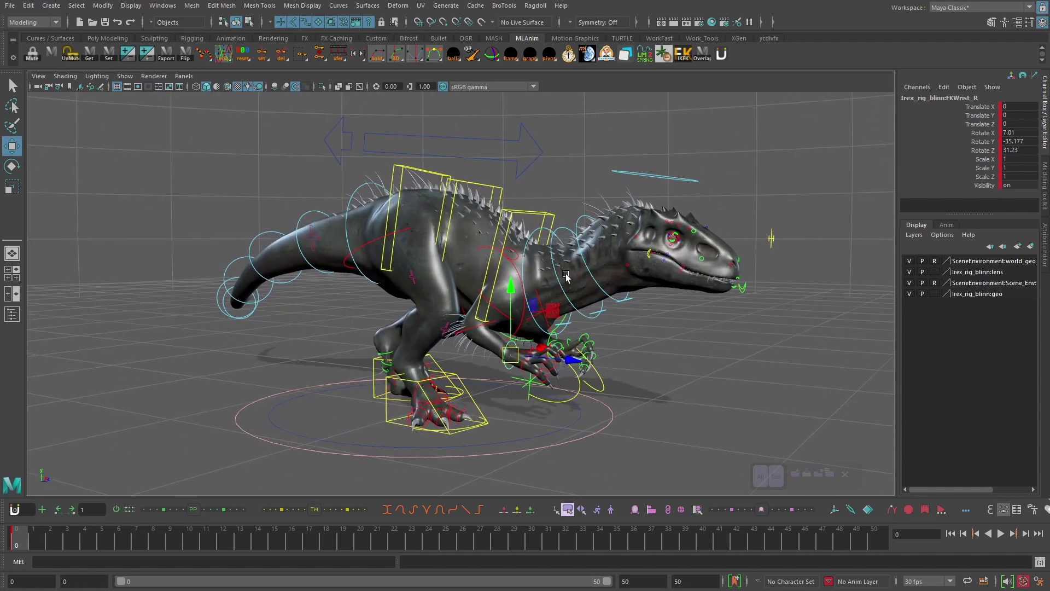
alt+drag(659, 340, 623, 328)
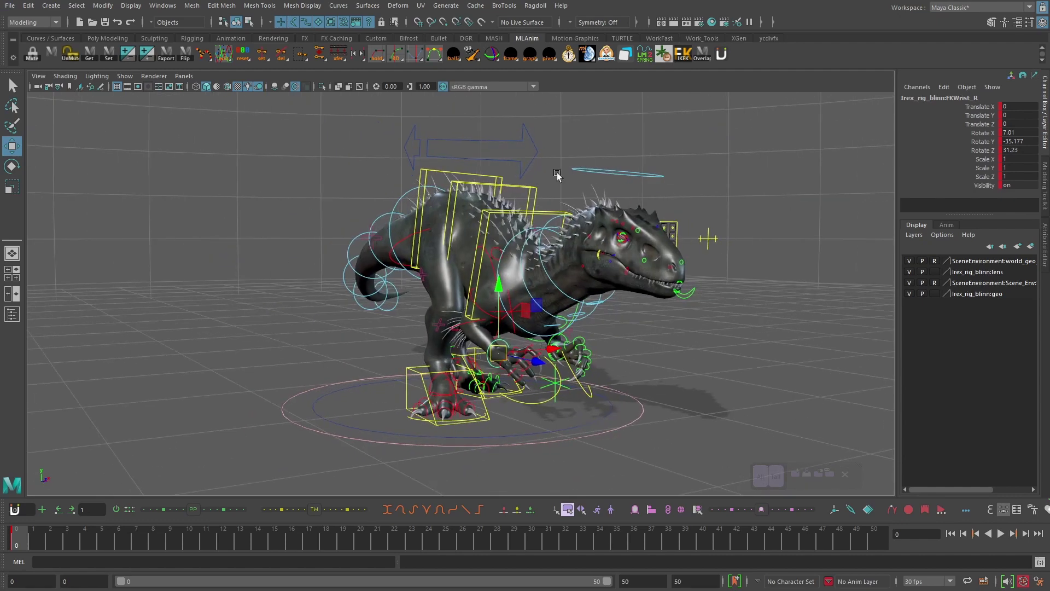
click(586, 50)
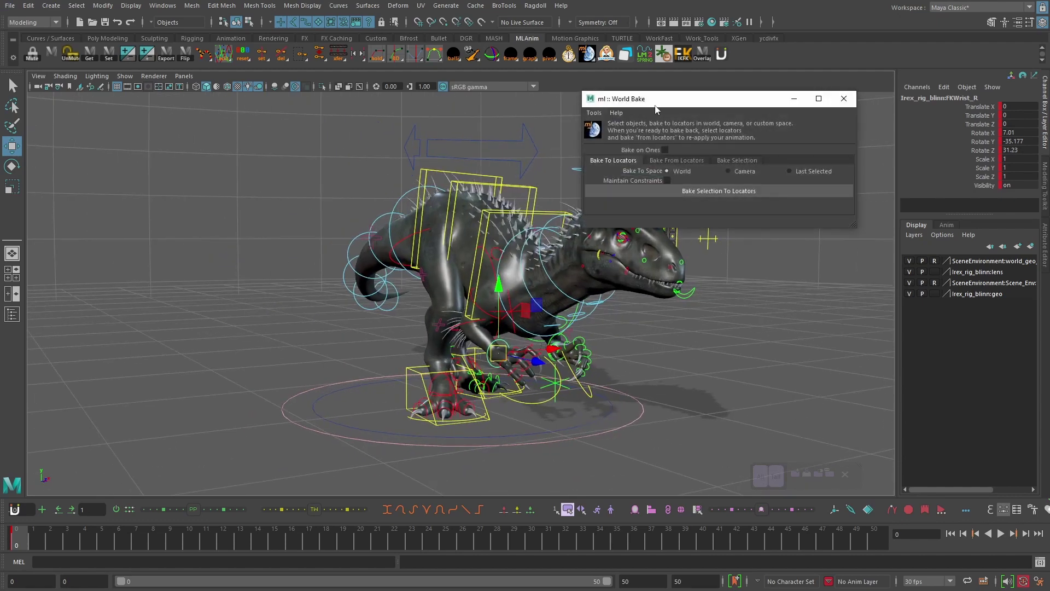
Select the MainExtra1 ground ring and set its Rotate Y to 90 at frame 30.
drag(668, 101, 753, 89)
alt+drag(711, 395, 619, 401)
click(693, 408)
click(654, 402)
alt+middle_drag(747, 371, 724, 376)
alt+drag(724, 378, 654, 382)
key(e)
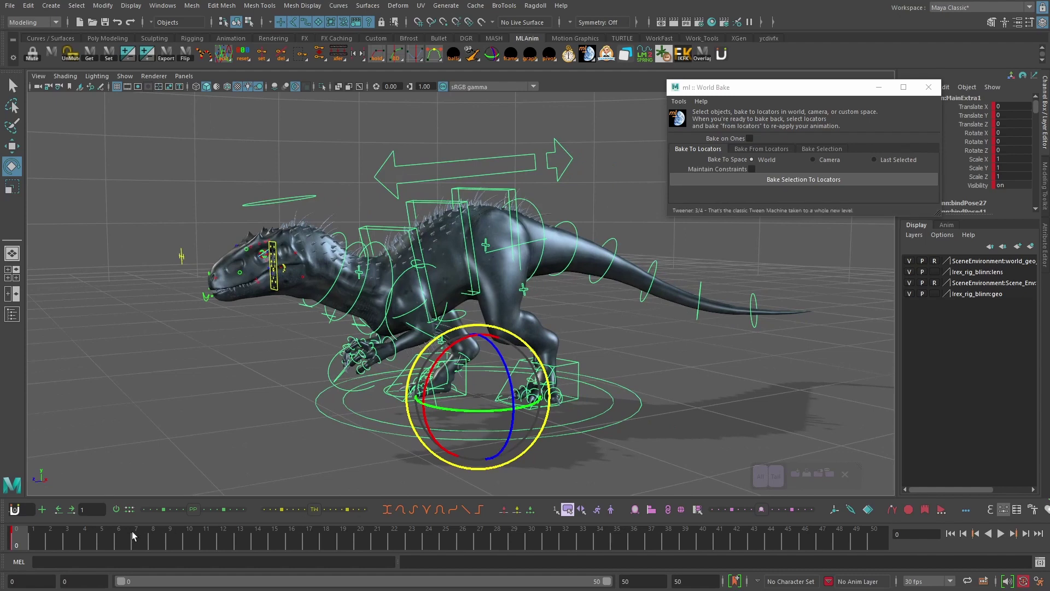
drag(133, 533, 531, 542)
drag(480, 411, 596, 401)
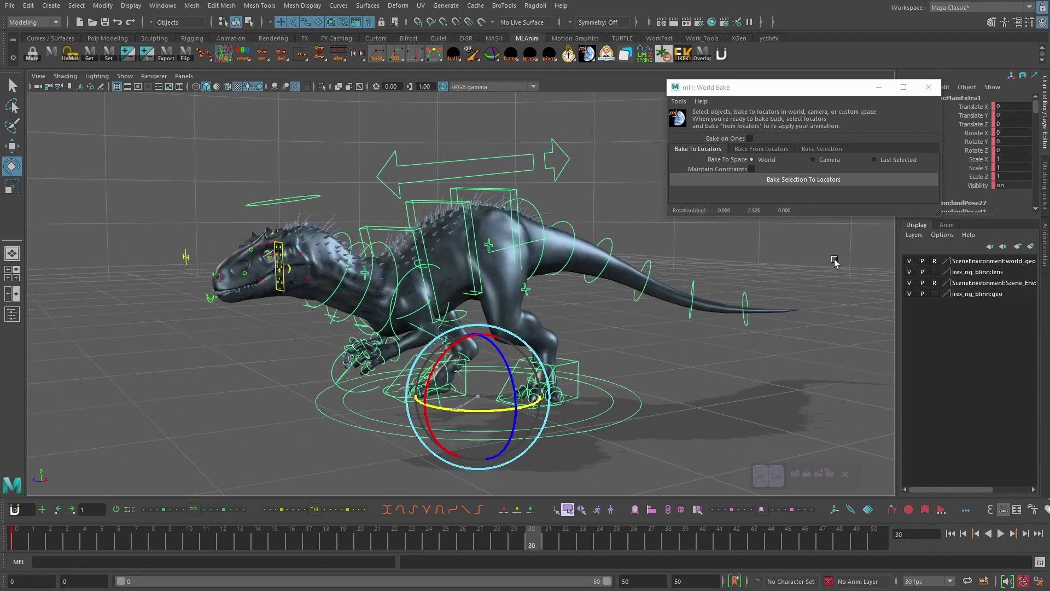
click(1014, 134)
click(1019, 142)
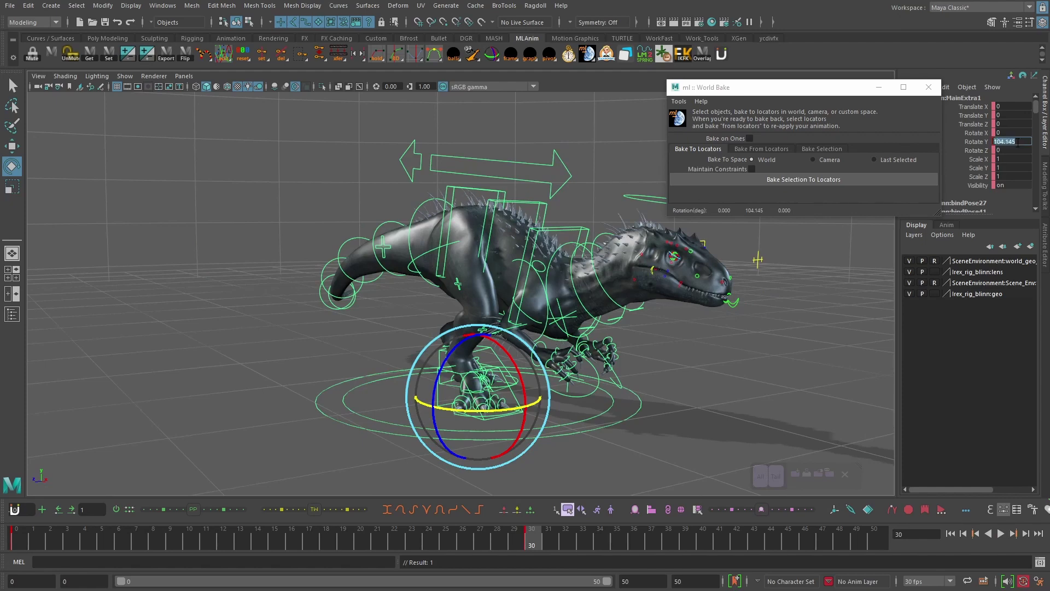
text(90)
key(Return)
Test an extra Y turn on MainExtra1, undo it back to 90, and return to frame 0.
alt+drag(619, 288, 542, 307)
key(w)
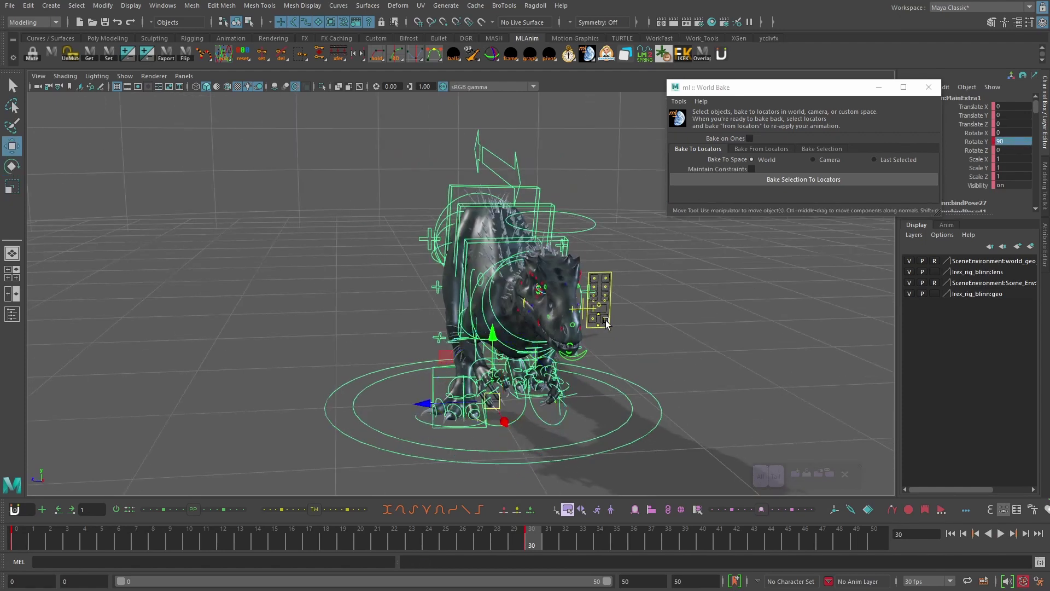
alt+drag(681, 353, 643, 383)
key(e)
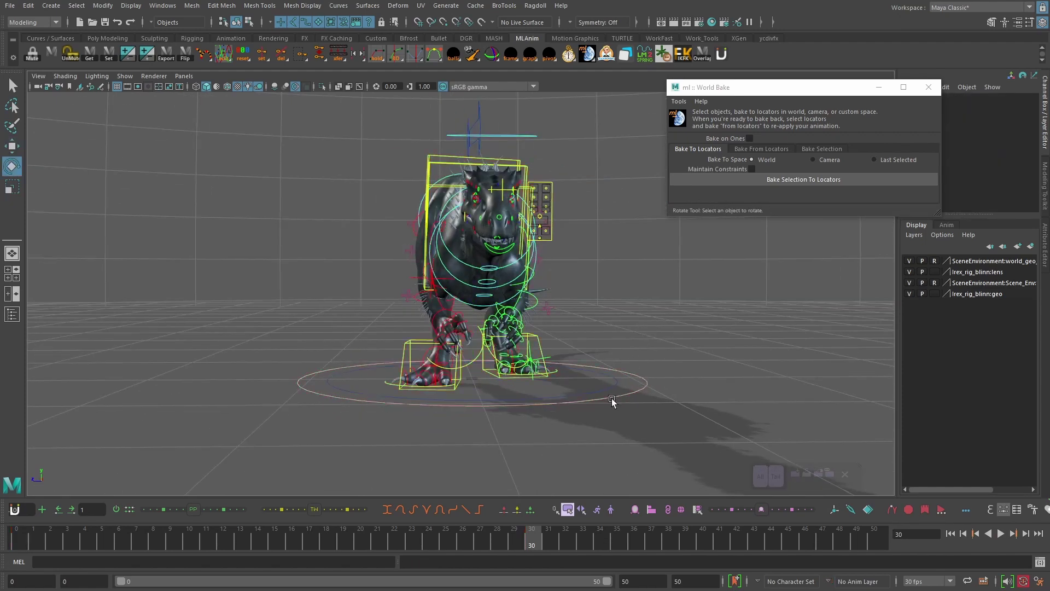
mouse_move(499, 389)
mouse_down()
mouse_move(441, 386)
mouse_move(514, 402)
mouse_up()
key(ctrl+z)
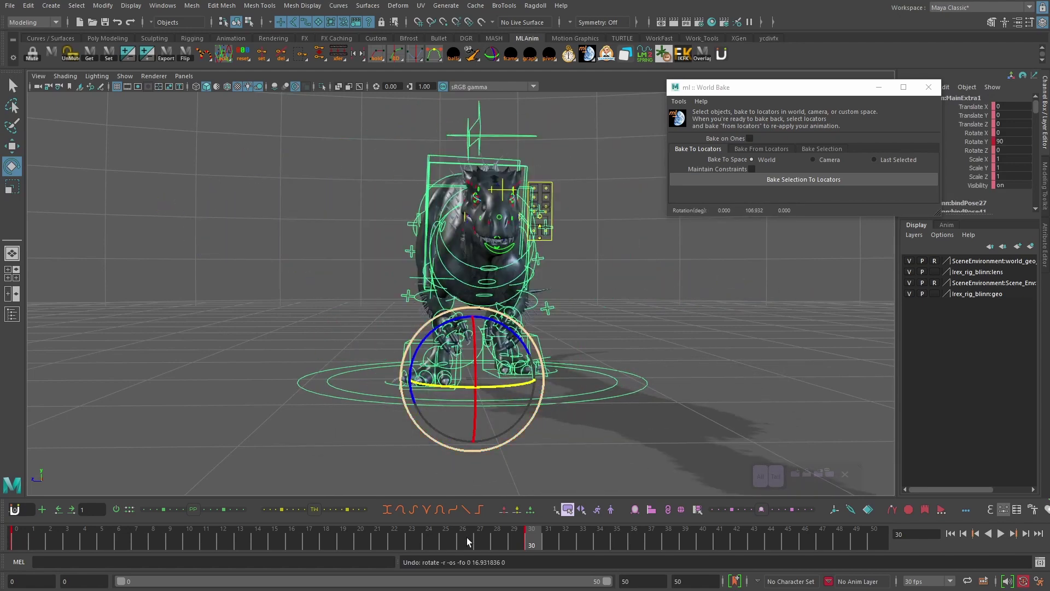
drag(468, 539, 25, 516)
key(alt+v)
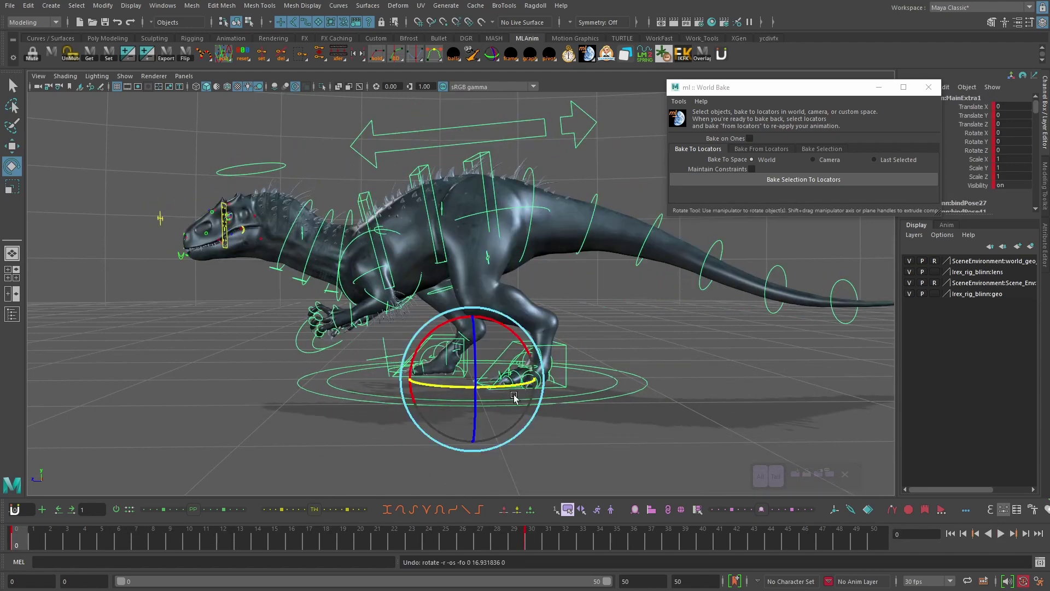
key(q)
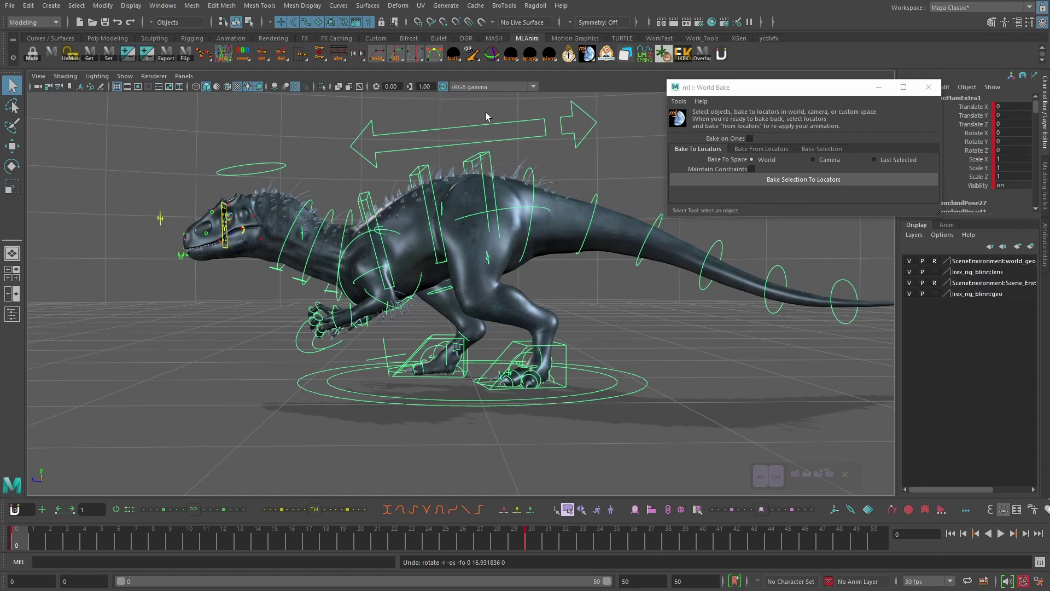
Select RootX_M, try turning the hips toward camera, revert it, and play the turn.
click(493, 139)
key(w)
alt+drag(539, 141, 567, 158)
key(e)
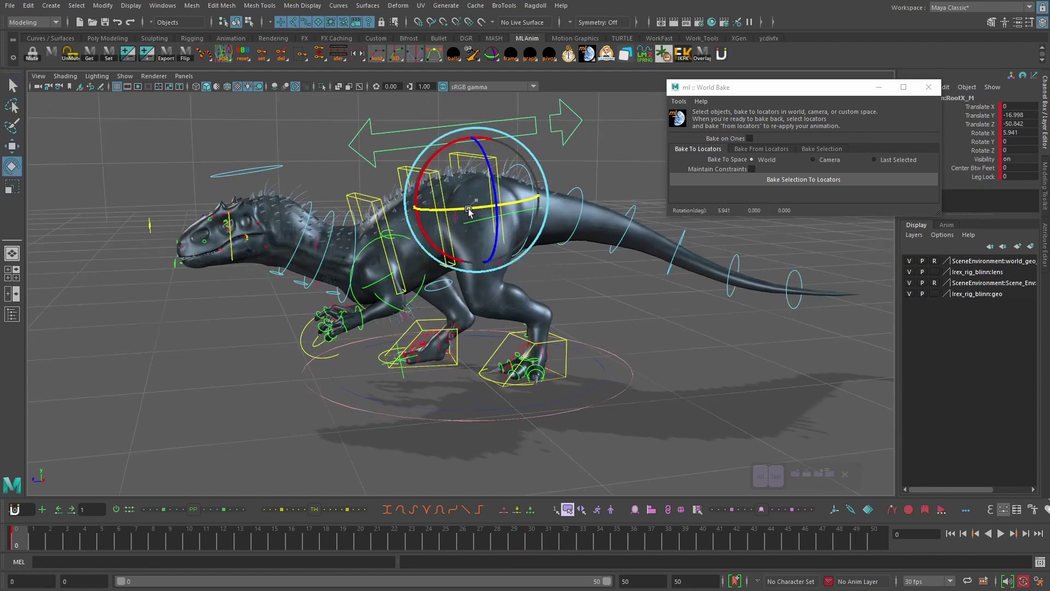
drag(469, 211, 560, 363)
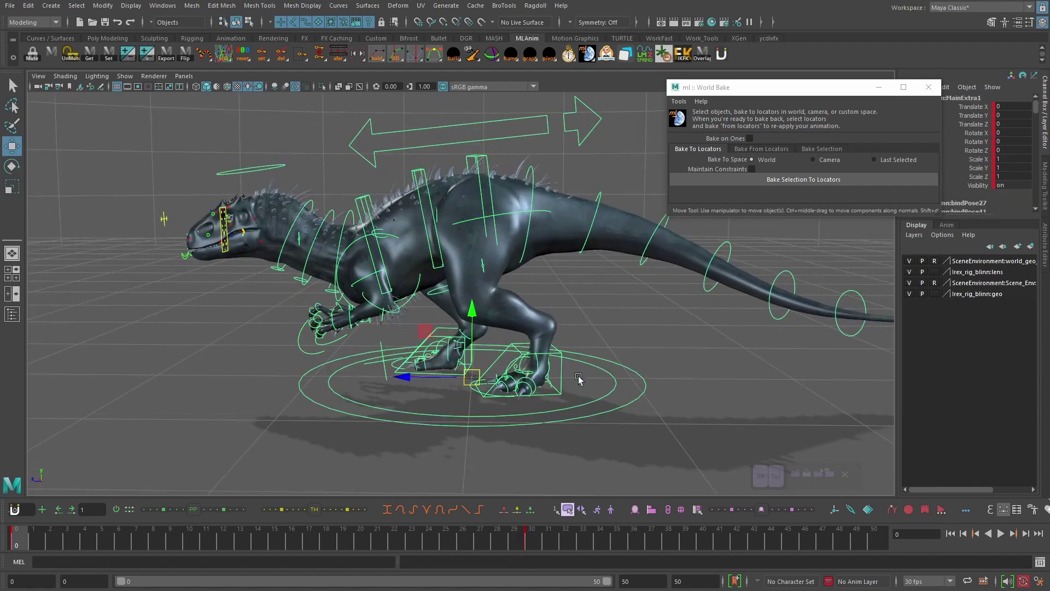
key(q)
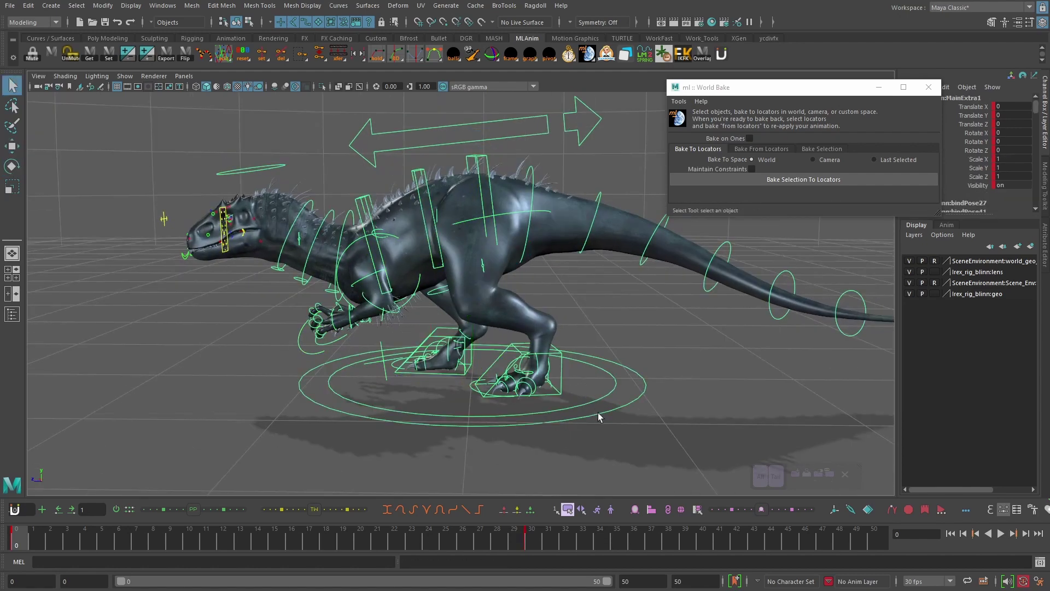
key(e)
key(alt+v)
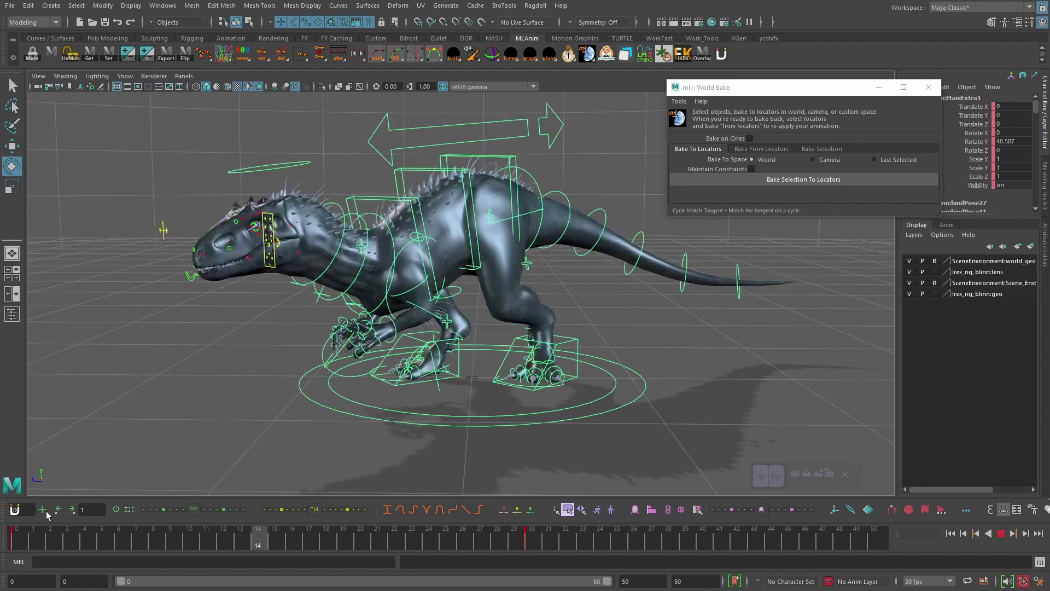
click(463, 125)
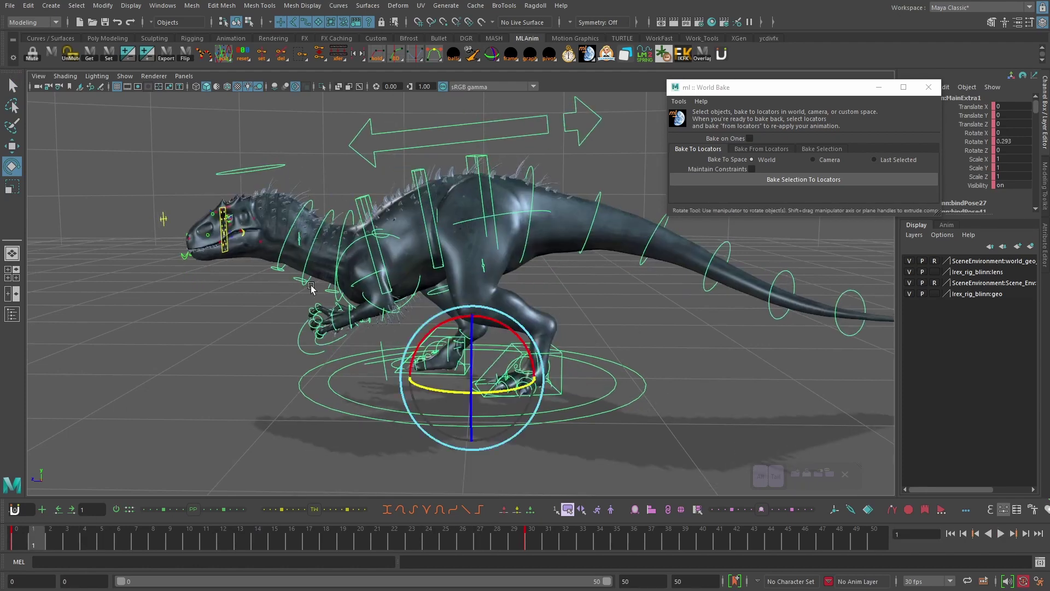
Check the foot controls and RootX_M while scrubbing the turn from frame 0 to 30.
key(w)
click(467, 140)
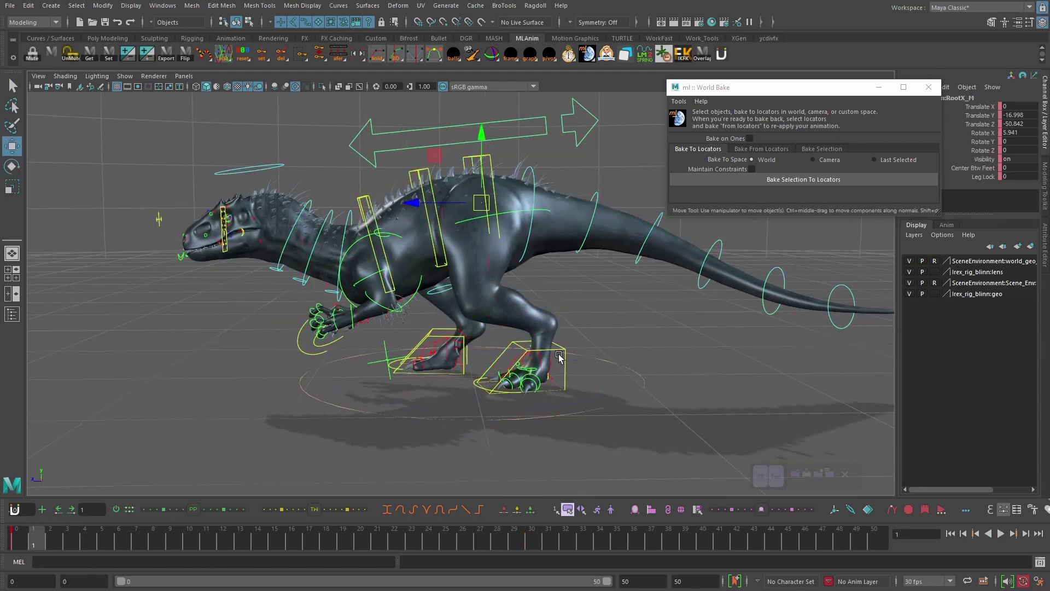
click(605, 323)
click(567, 350)
key(q)
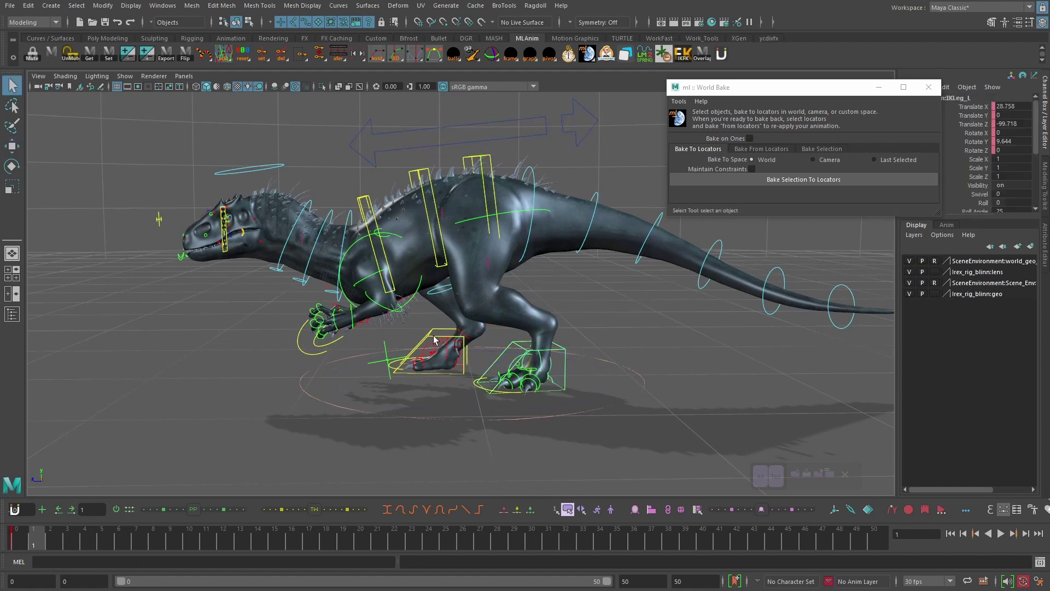
click(433, 336)
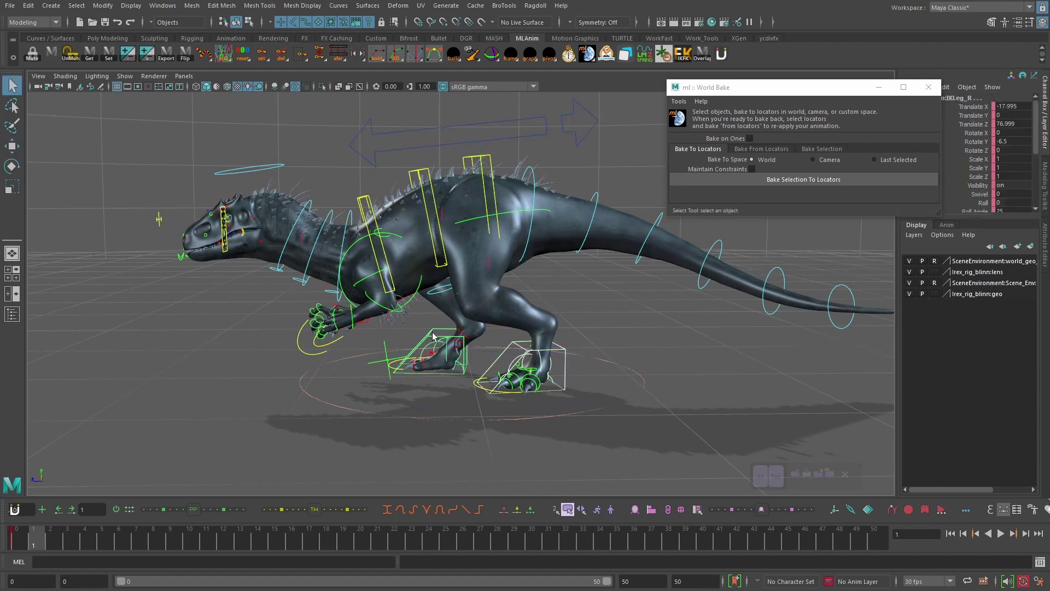
click(444, 129)
key(w)
click(15, 542)
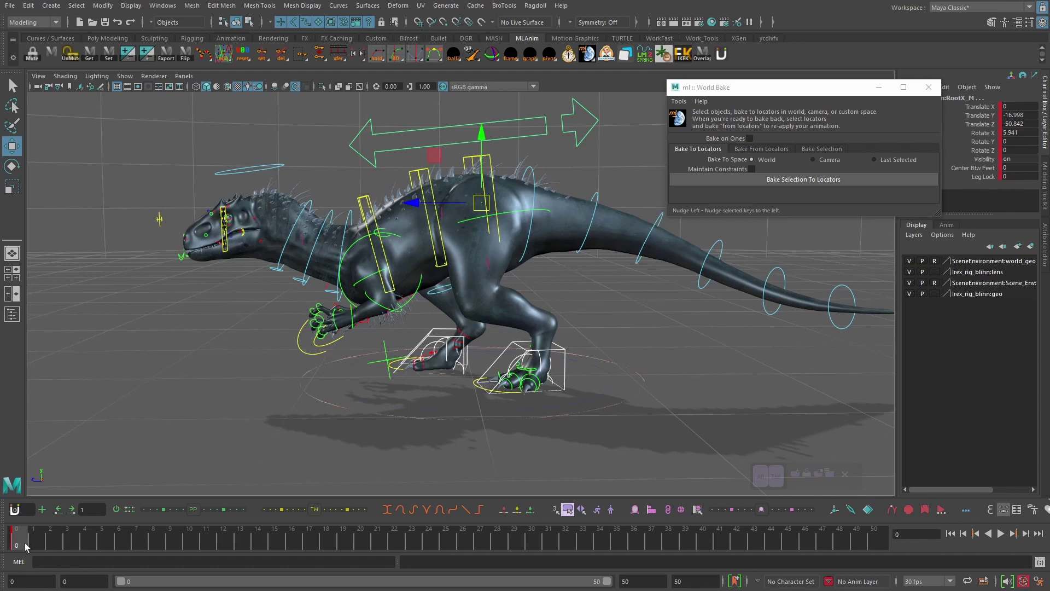
drag(106, 541, 531, 539)
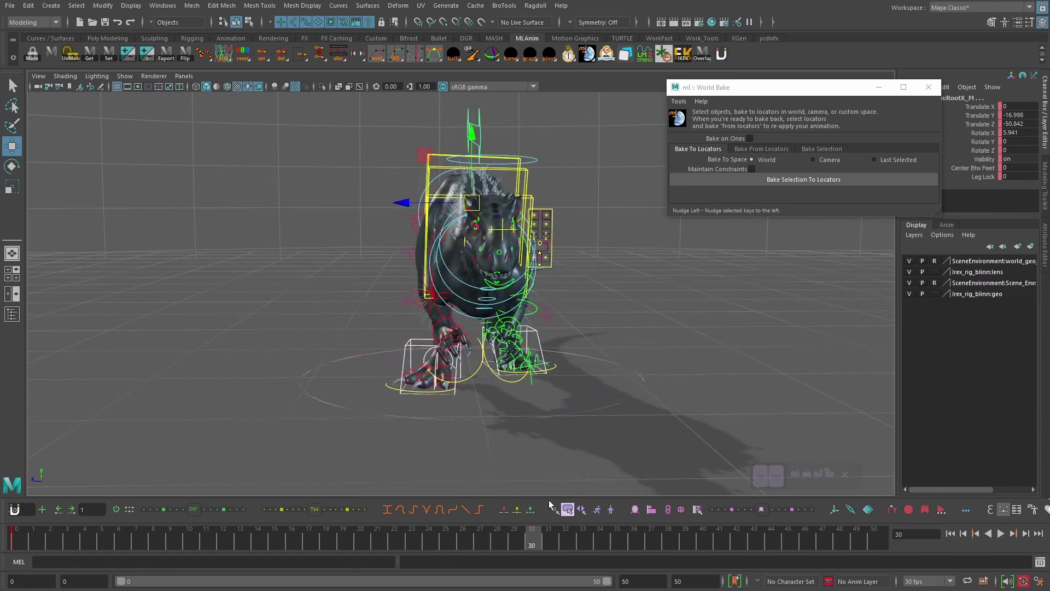
click(16, 539)
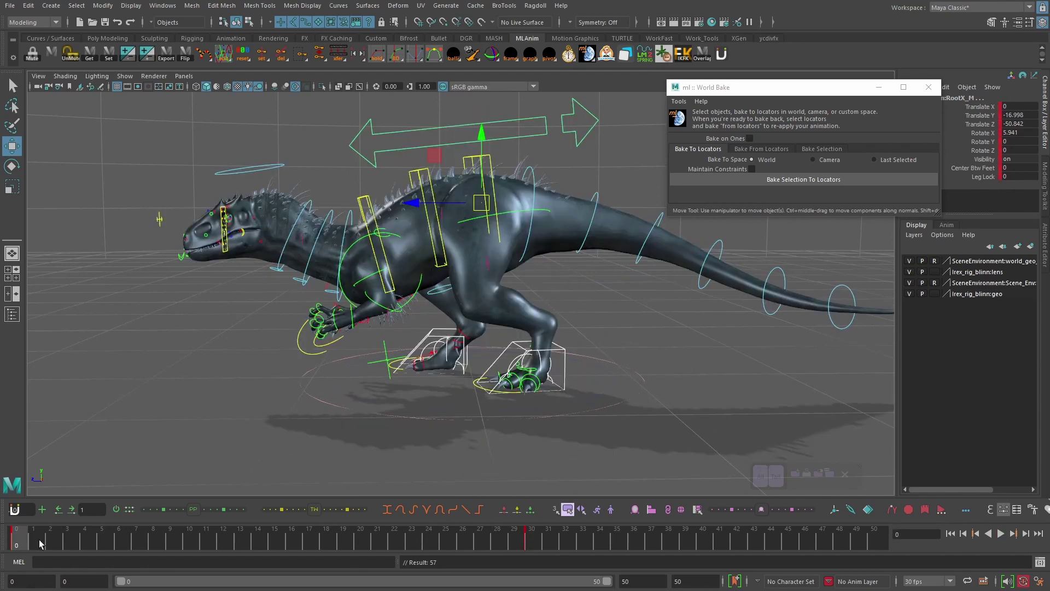
click(537, 542)
drag(296, 541, 16, 539)
Select the IKLeg_L and RootX_M controls and bake them to world-space locators.
click(621, 319)
click(560, 349)
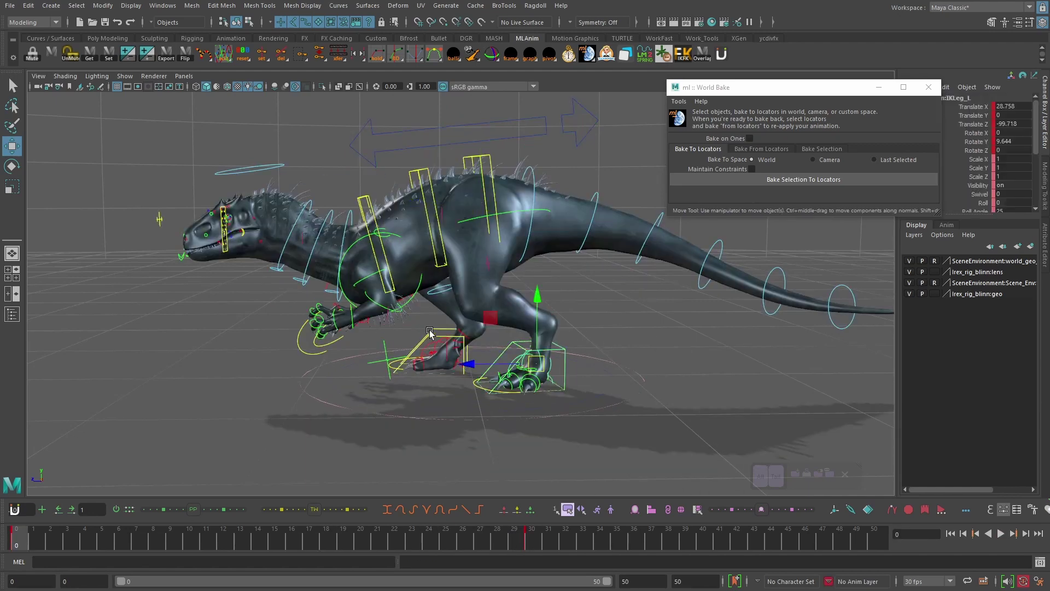
click(455, 127)
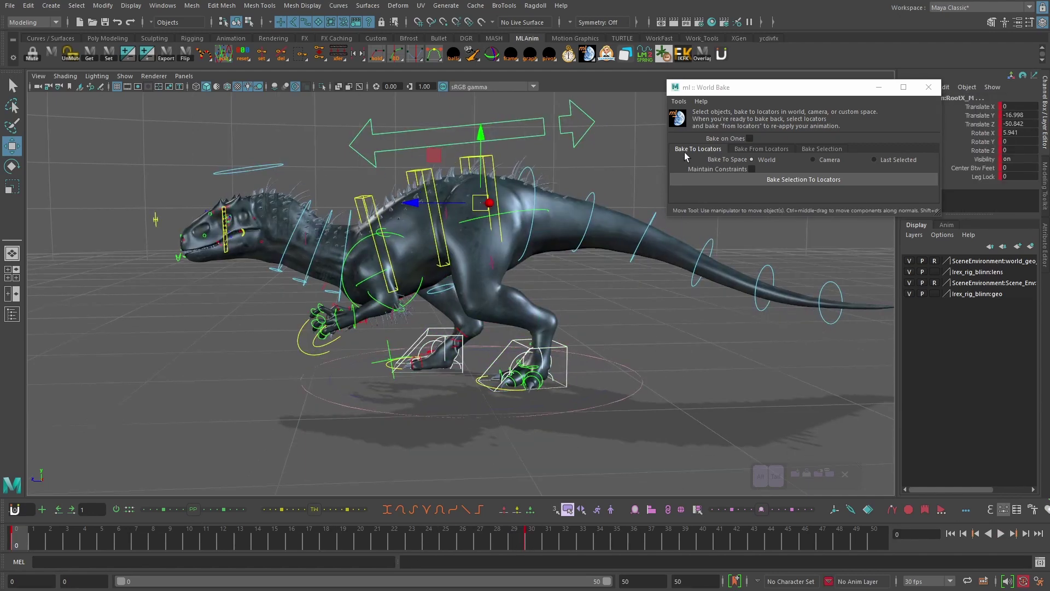
drag(728, 88, 722, 88)
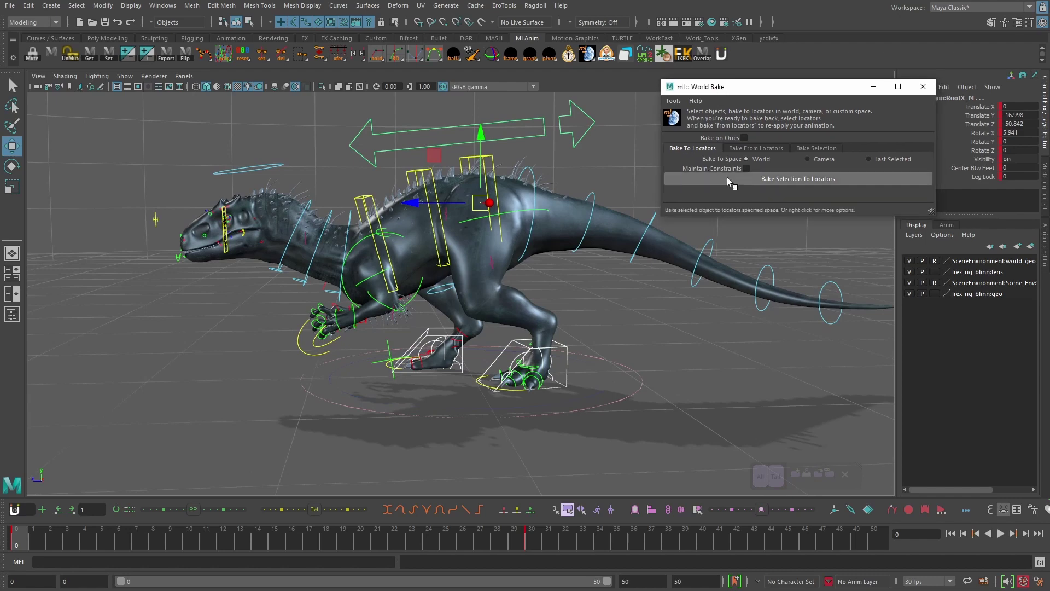
click(743, 184)
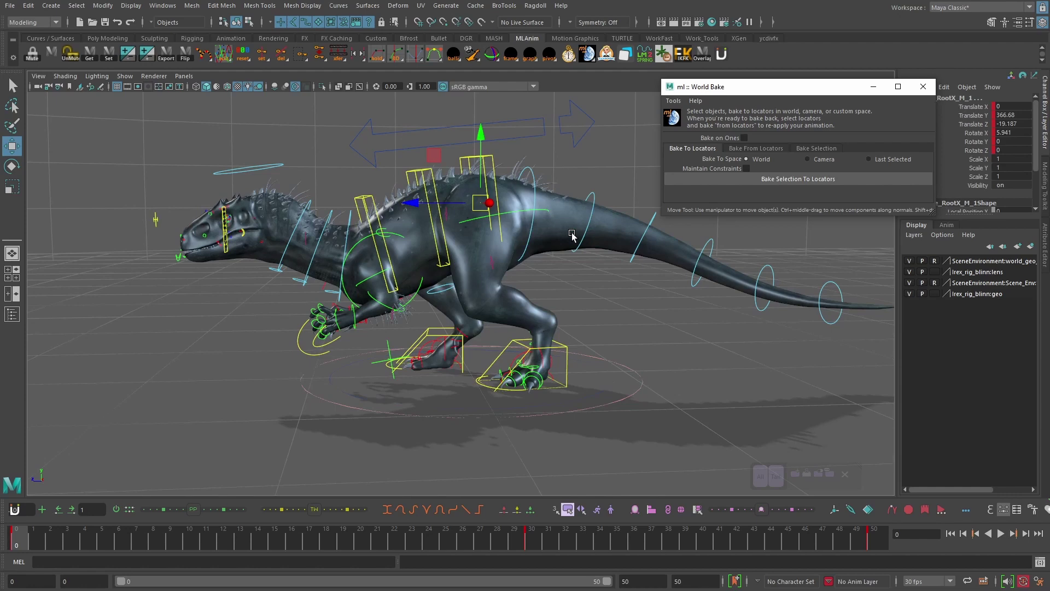
Scale the RootX_M_1 locator uniformly to 301.625, play and scrub back, then reselect RootX_M.
key(r)
drag(480, 203, 732, 249)
key(alt+v)
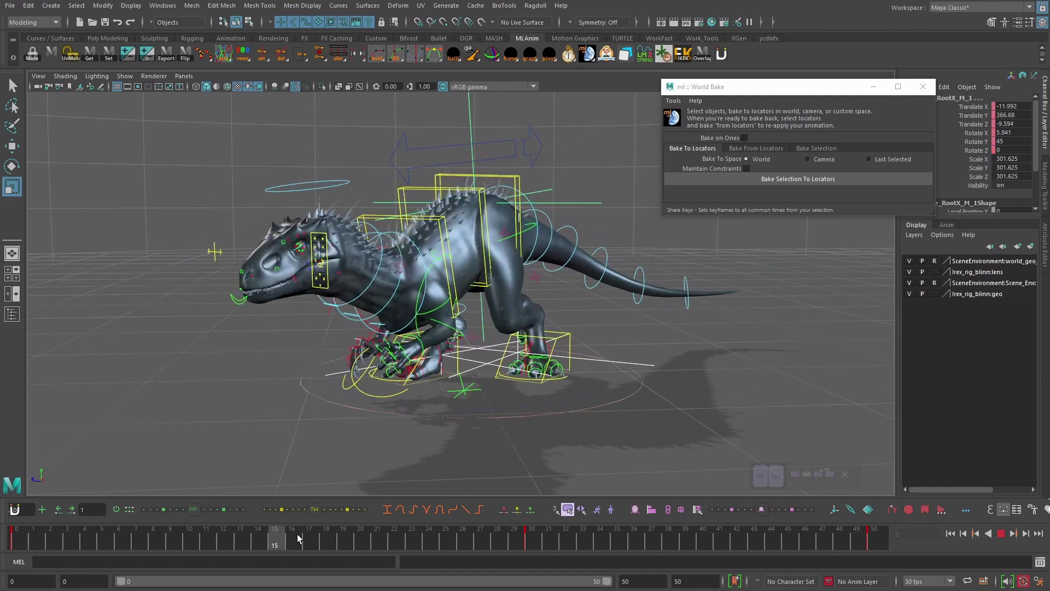
drag(446, 531, 16, 532)
click(406, 130)
click(163, 5)
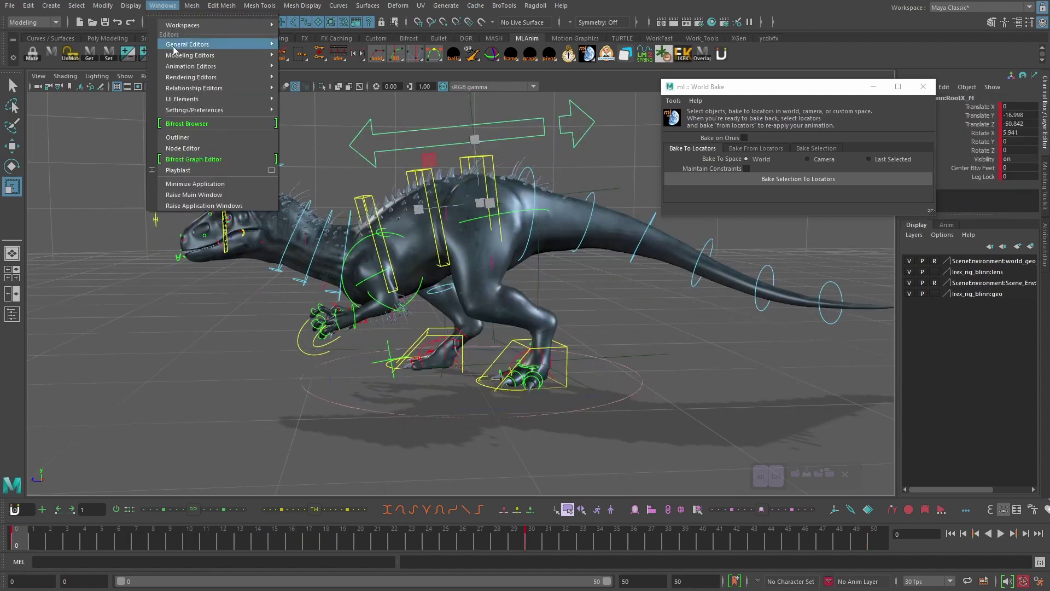
Flatten RootX_M's curves to hold between its keys in the Graph Editor, then play back.
mouse_move(246, 66)
click(310, 66)
key(f)
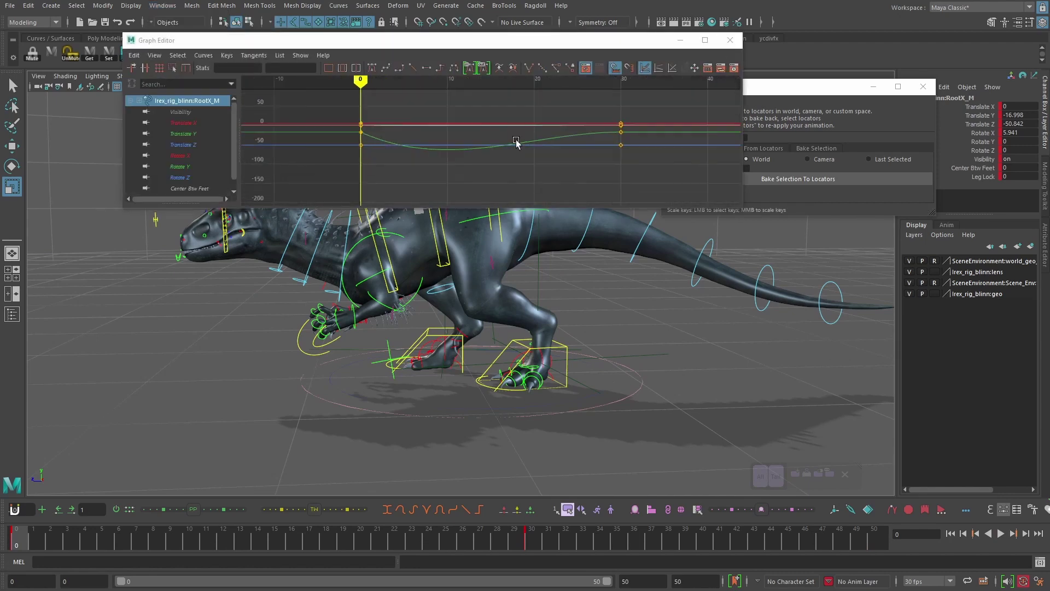
drag(672, 96, 283, 187)
click(372, 68)
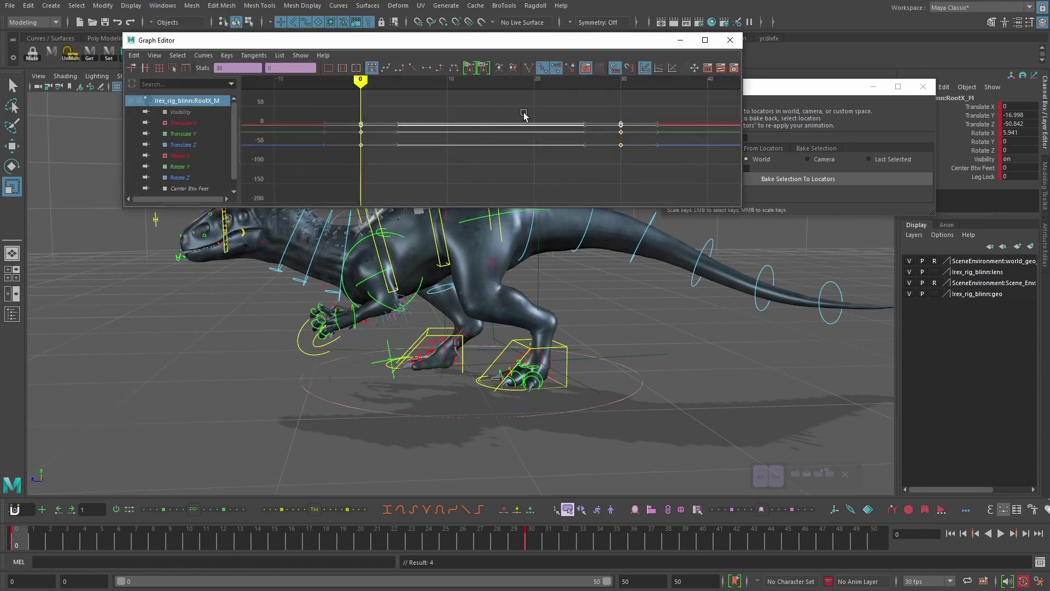
click(731, 41)
key(alt+v)
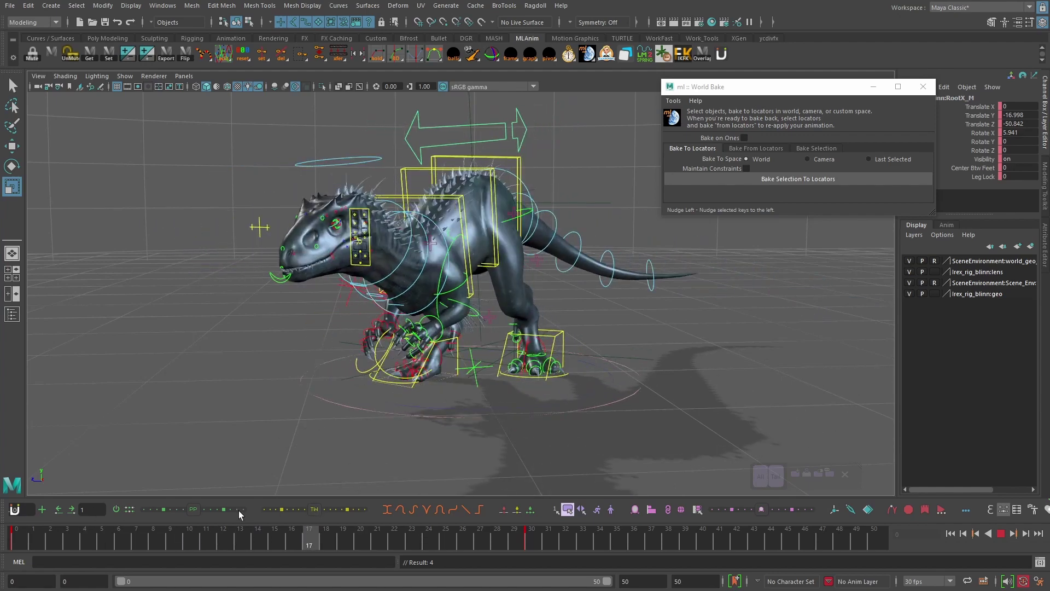
Stop playback, select the root and left-leg bake locators, and return to frame 0.
key(Escape)
click(602, 190)
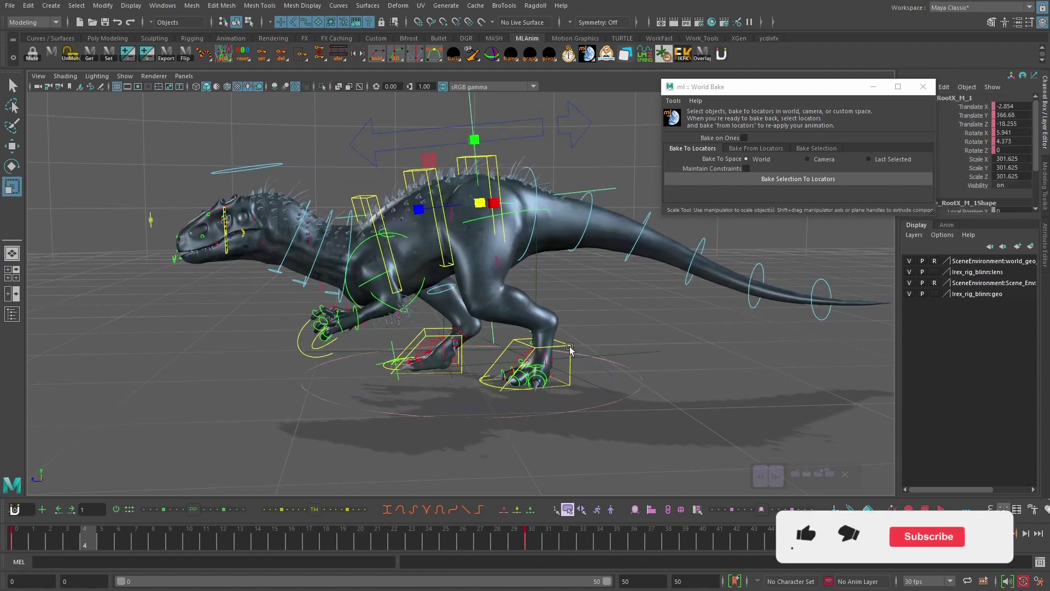
click(600, 355)
click(605, 355)
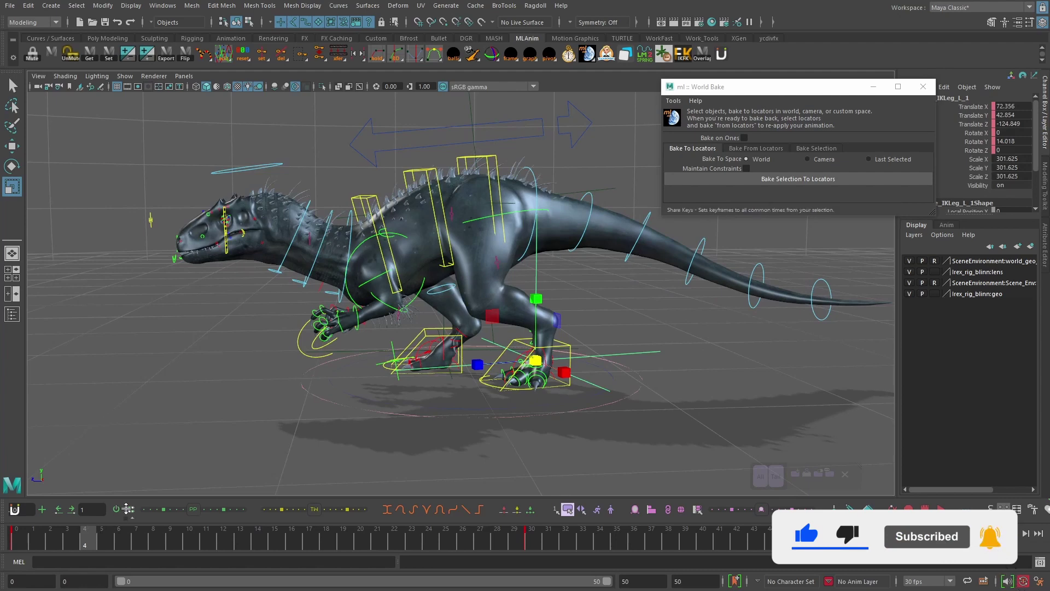
drag(116, 541, 16, 539)
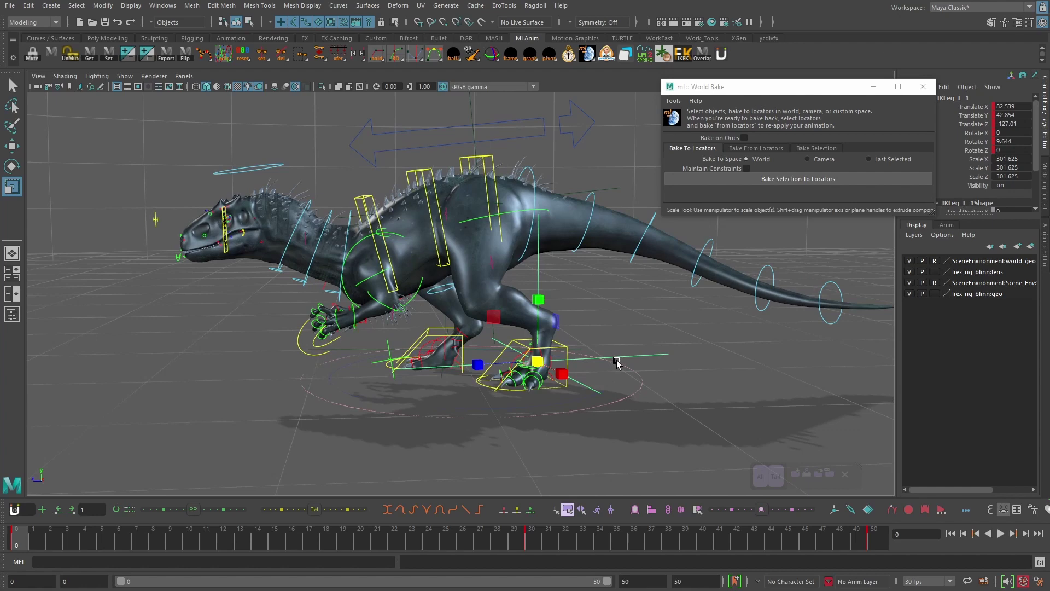
Delete MainExtra1's frame-30 key on the time slider and play back to confirm no turn.
click(642, 379)
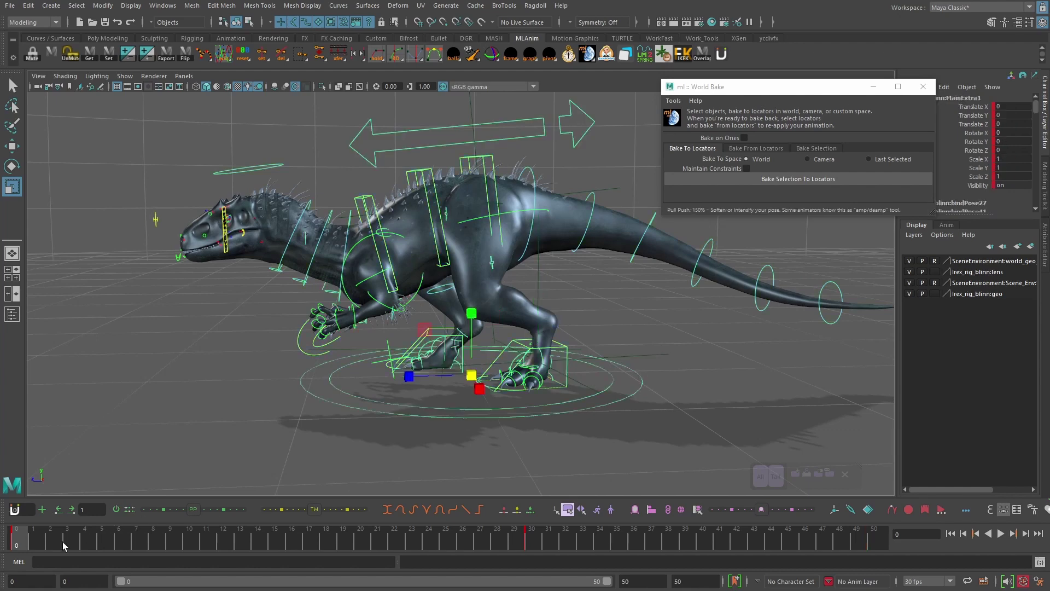
drag(65, 542, 536, 547)
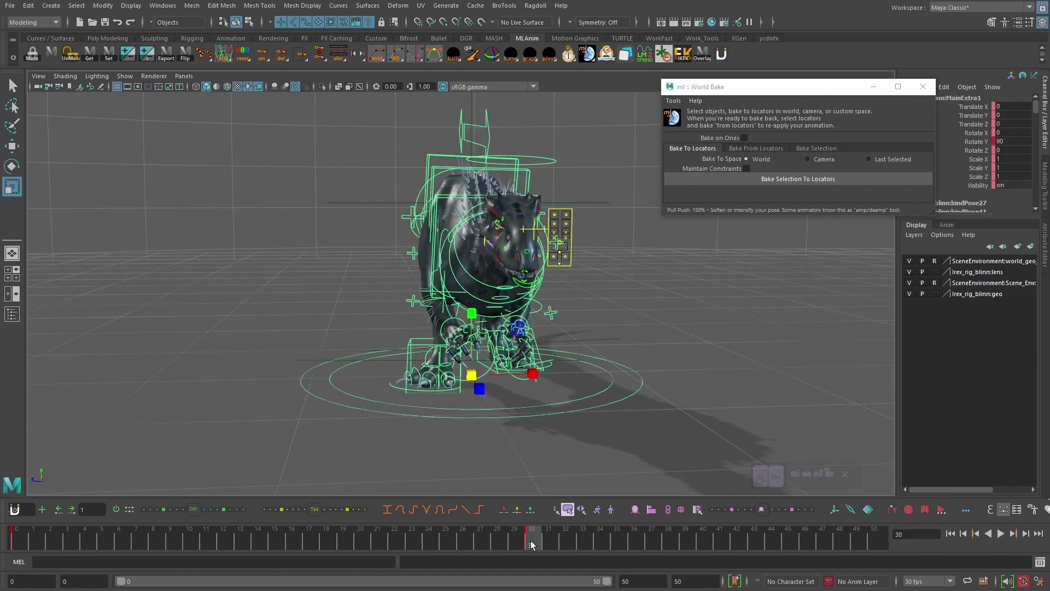
right_click(531, 544)
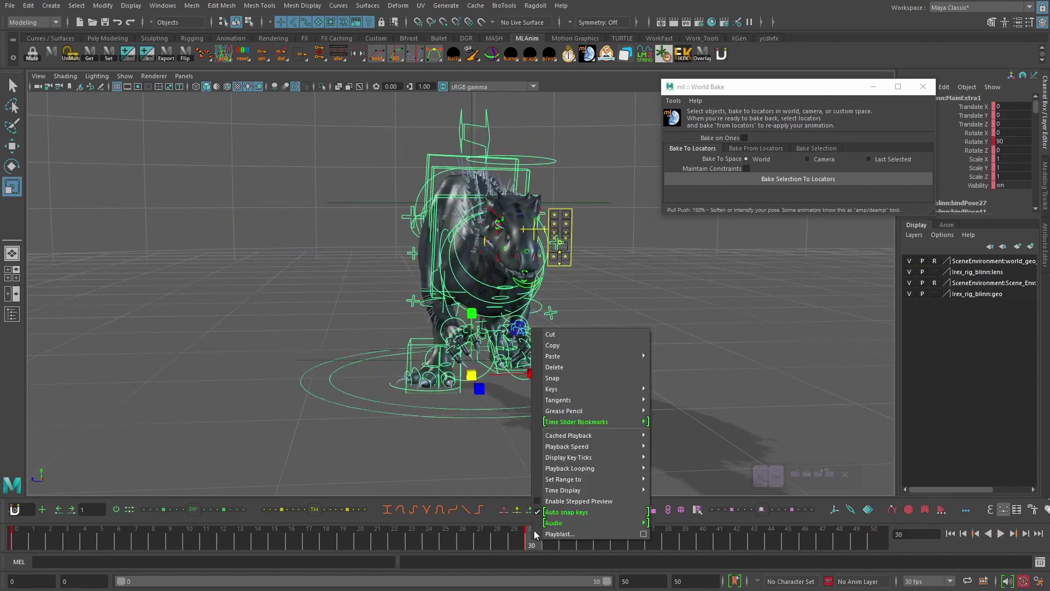
click(590, 368)
key(alt+v)
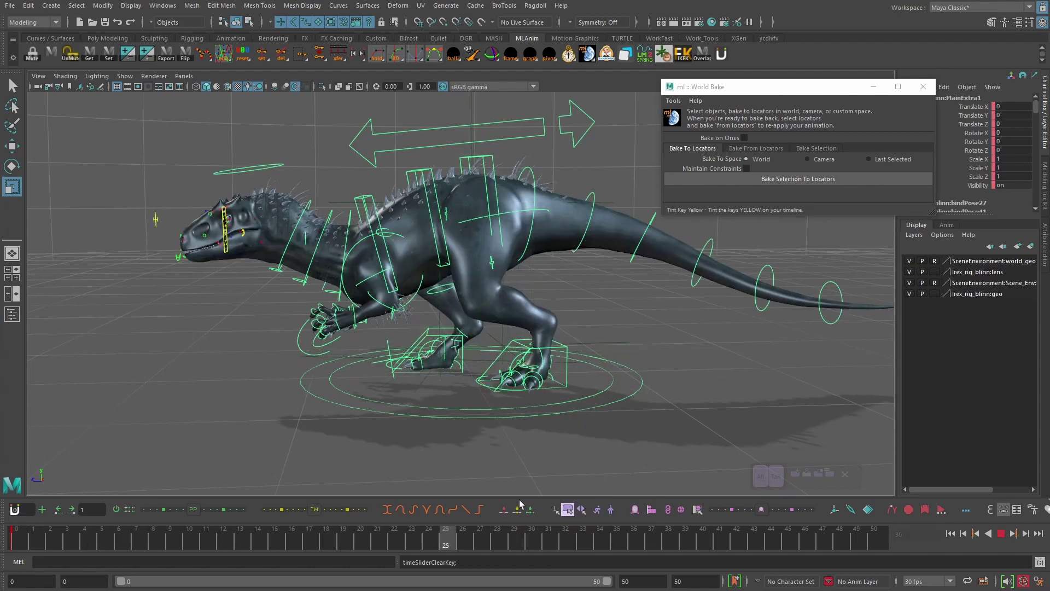
click(18, 539)
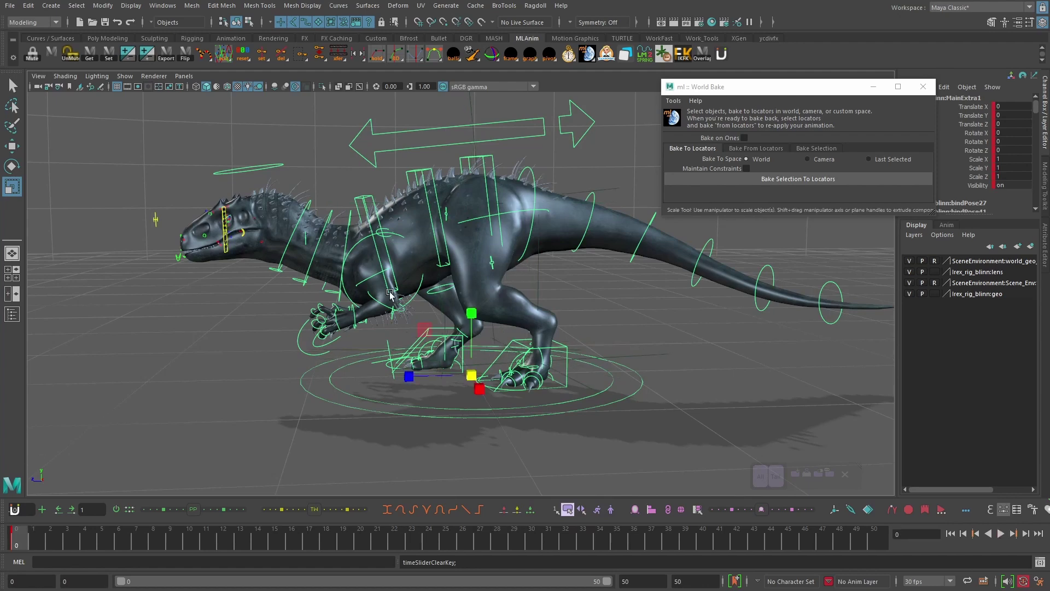
alt+drag(387, 289, 504, 265)
key(w)
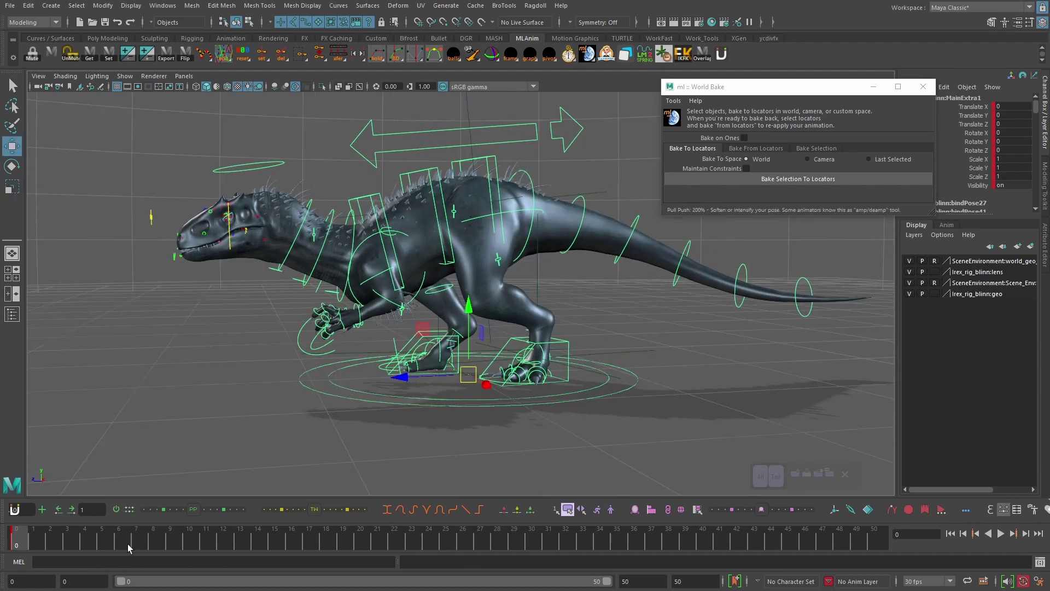
Switch World Bake to Bake From Locators and bake the root locator back onto RootX_M.
click(471, 104)
alt+middle_drag(501, 110, 509, 138)
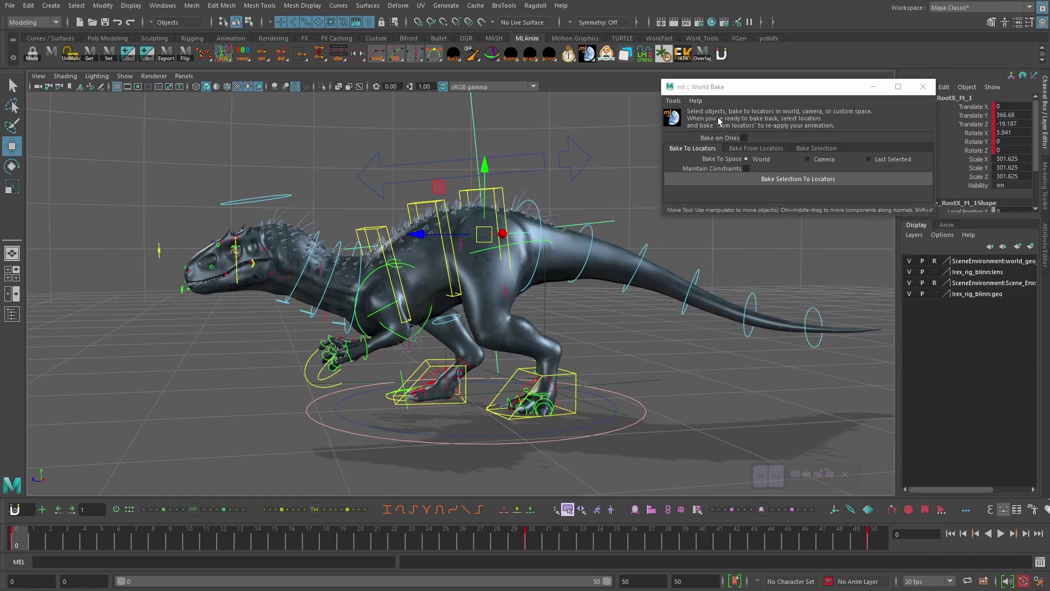
drag(779, 89, 741, 99)
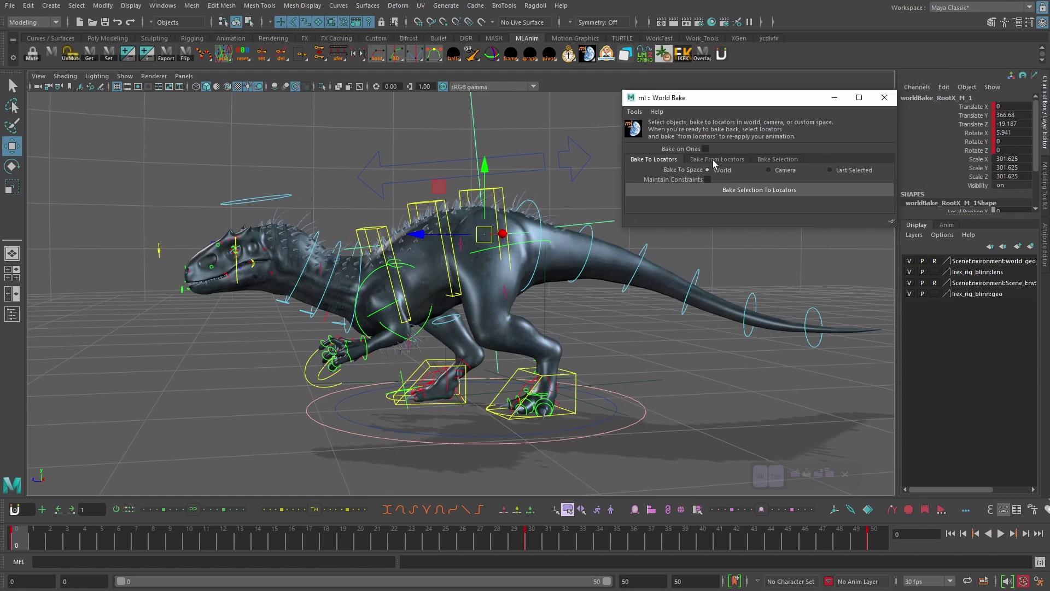
click(726, 159)
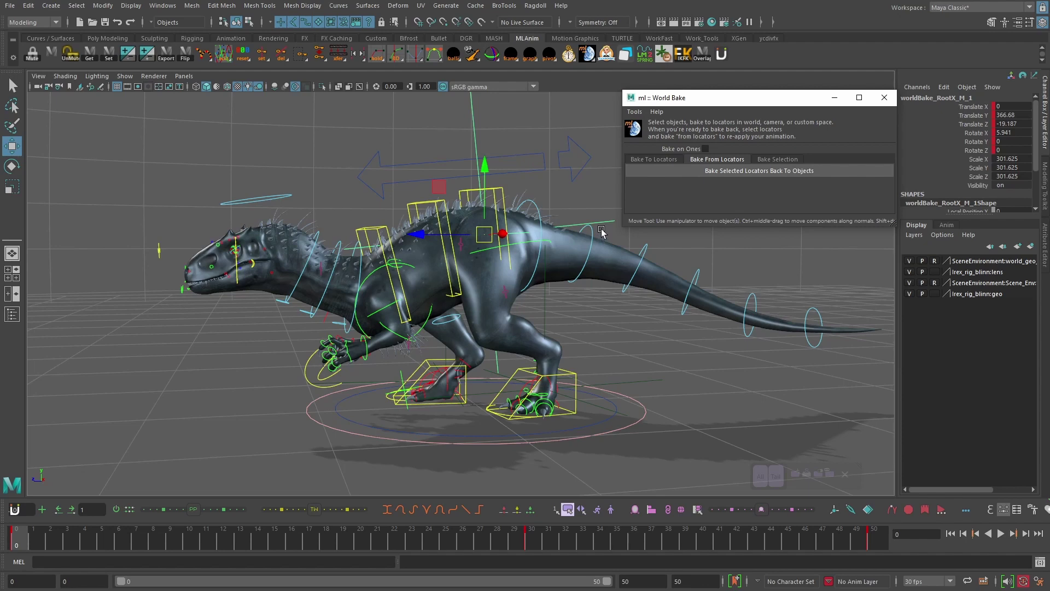
click(753, 171)
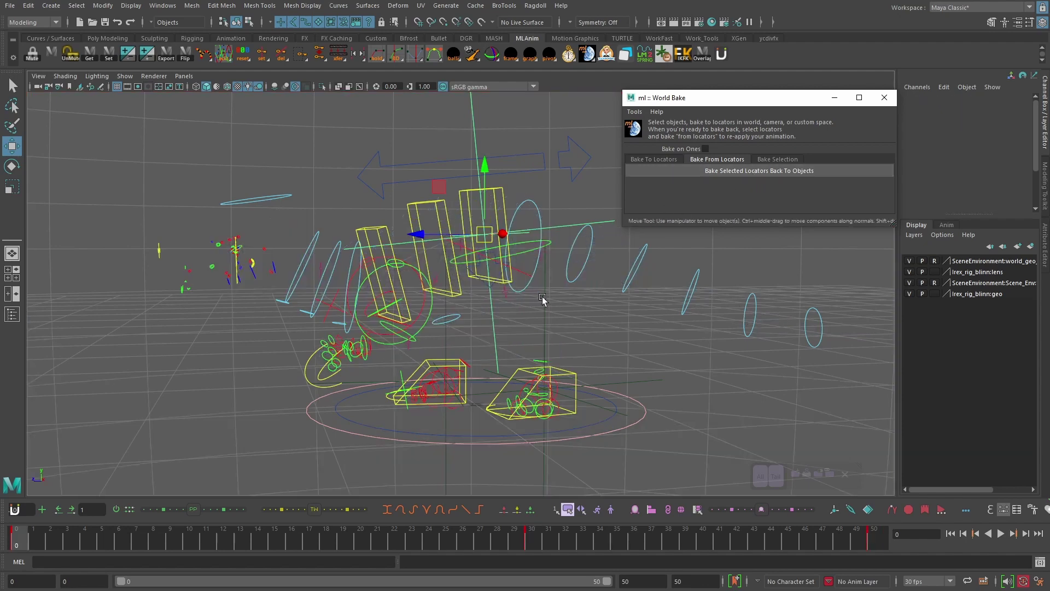
Select both leg locators and bake them back onto the leg controls.
click(544, 298)
click(449, 361)
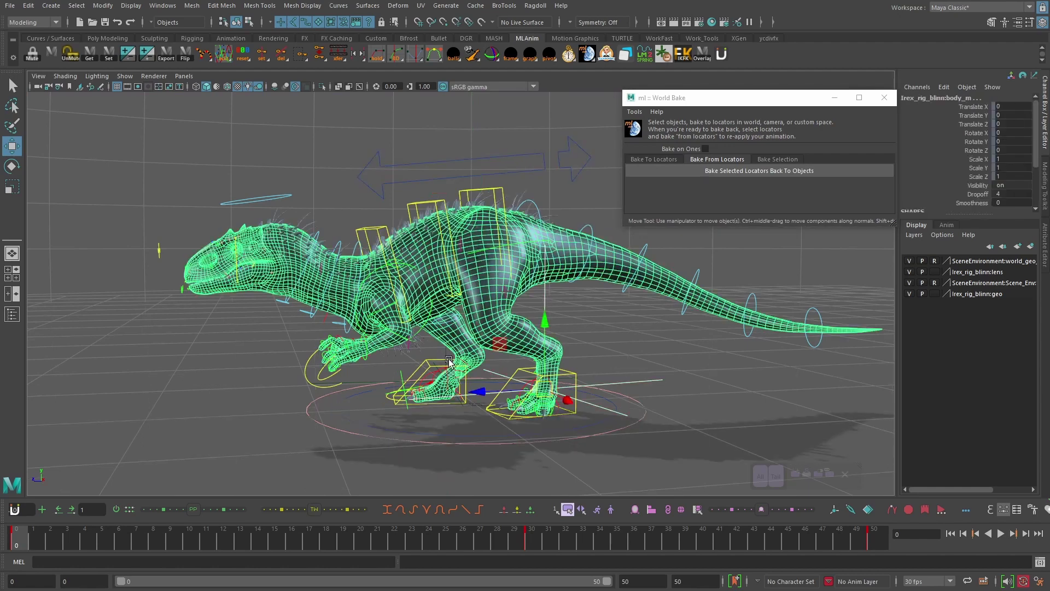
click(447, 351)
shift+click(545, 296)
click(741, 174)
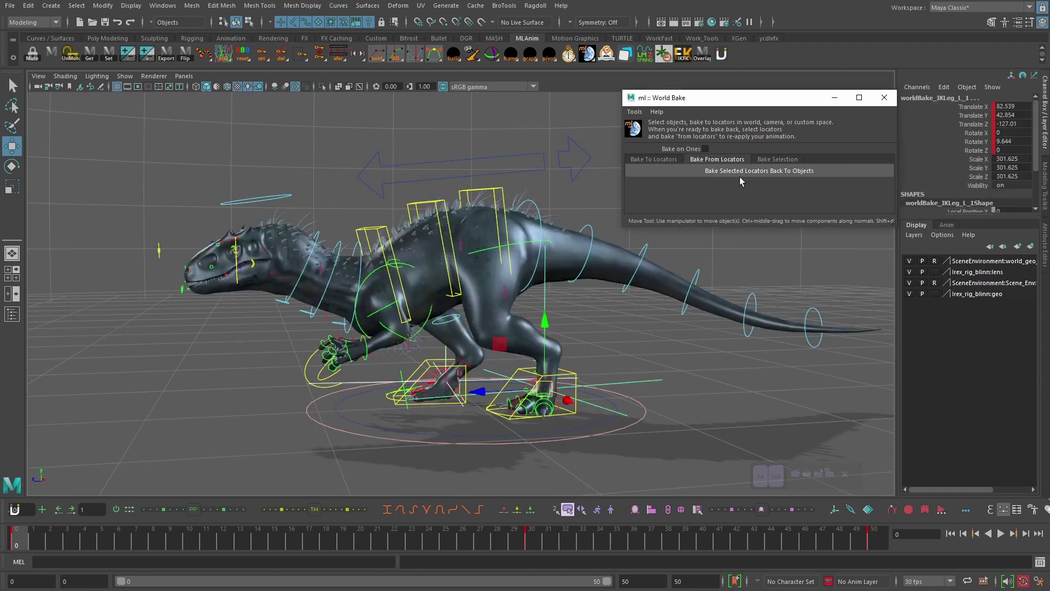
click(743, 172)
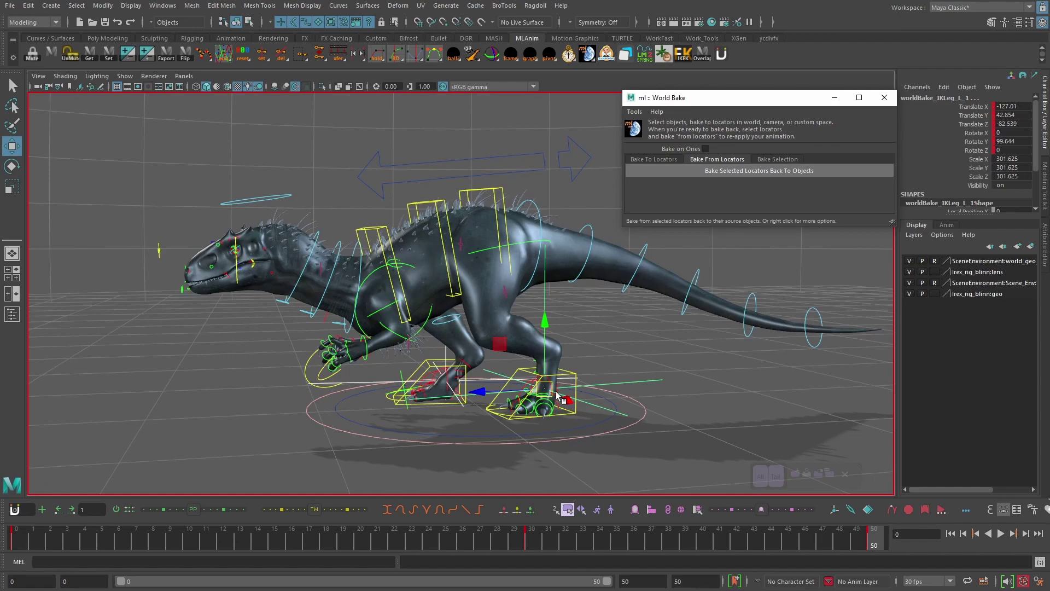
Scrub and play the baked animation from frame 0 to check the result.
drag(52, 531, 635, 528)
drag(468, 158, 472, 170)
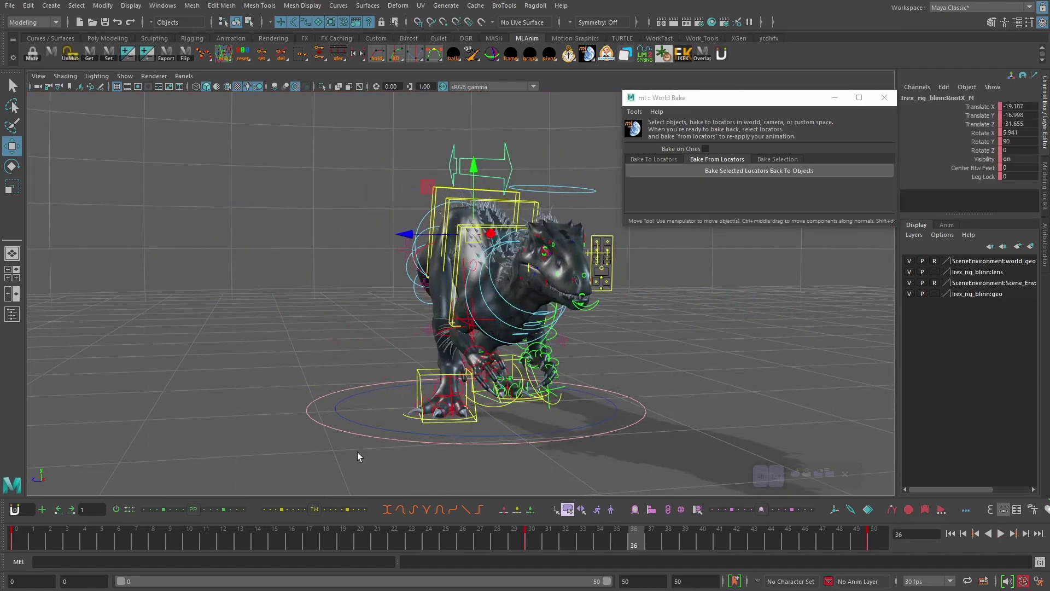
drag(311, 537, 15, 530)
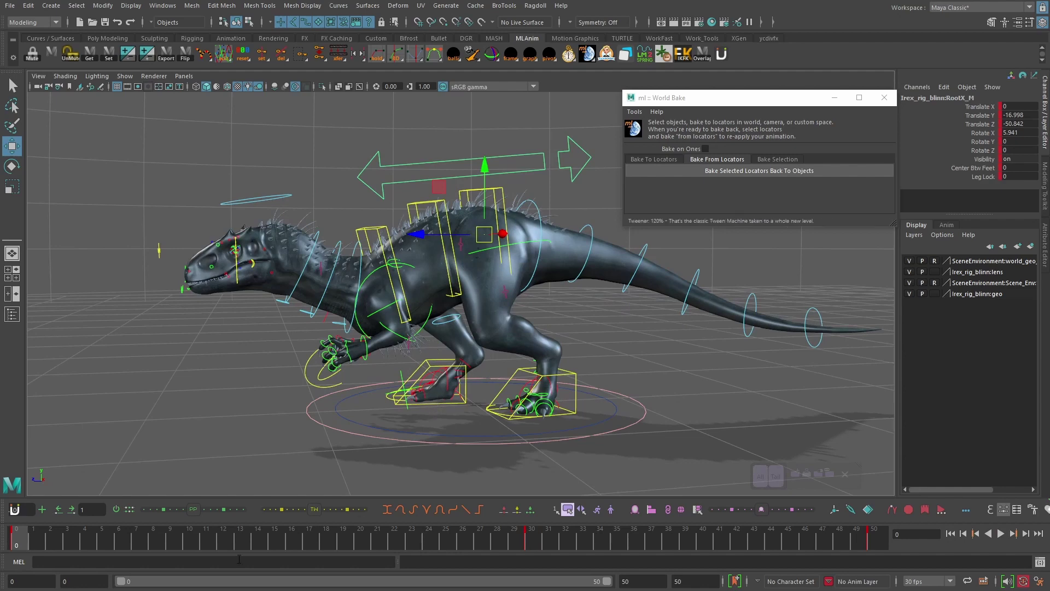
click(527, 534)
drag(669, 401, 641, 429)
drag(517, 535, 15, 535)
key(alt+v)
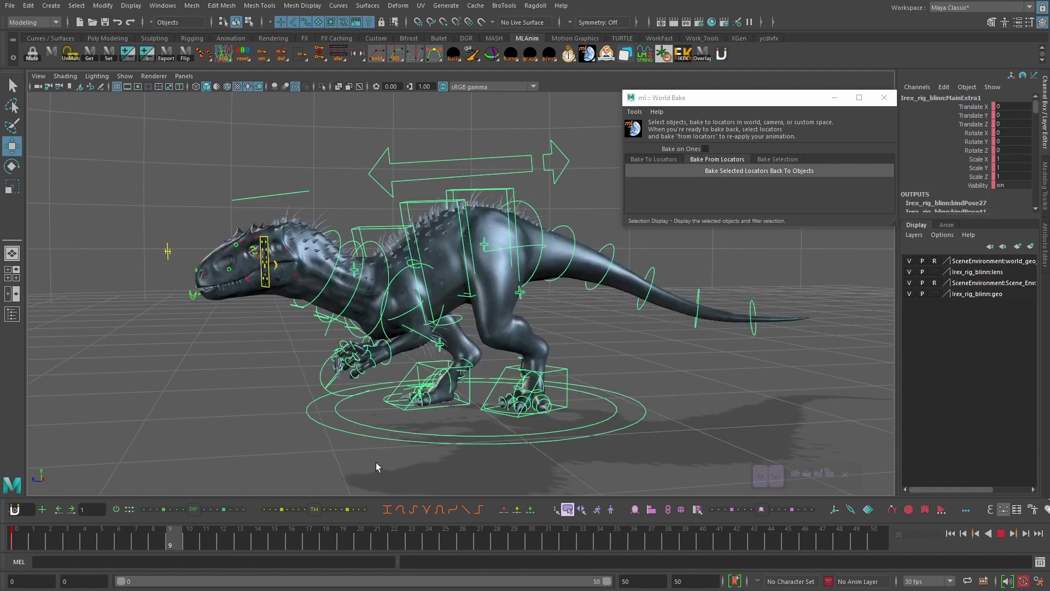
key(Escape)
key(period)
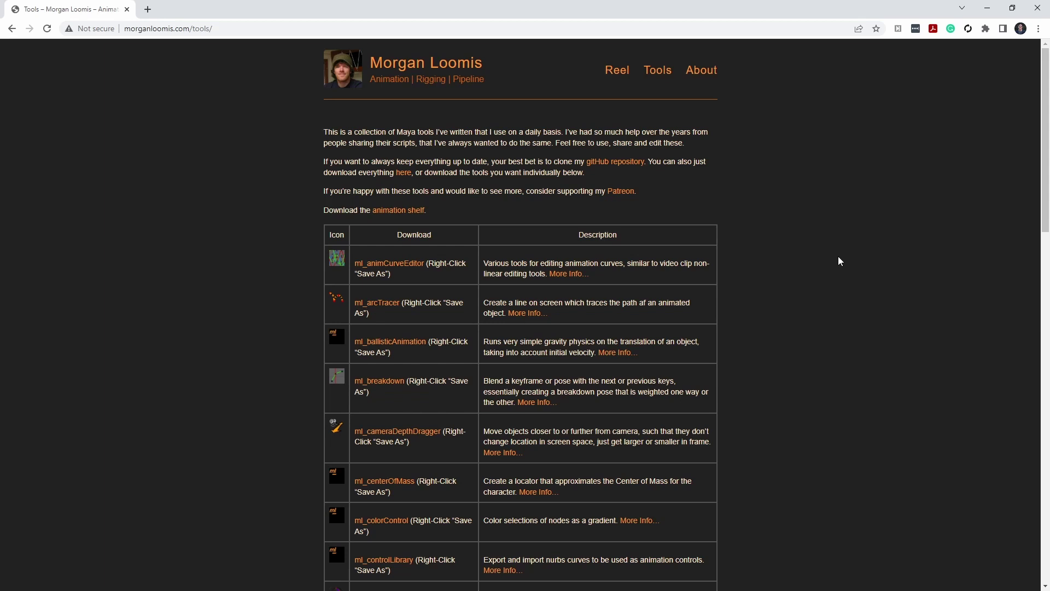
Open the raw ml_copyAnim.py script source on GitHub from the reloaded Maya tools list.
click(660, 74)
scroll(766, 279, down, 7)
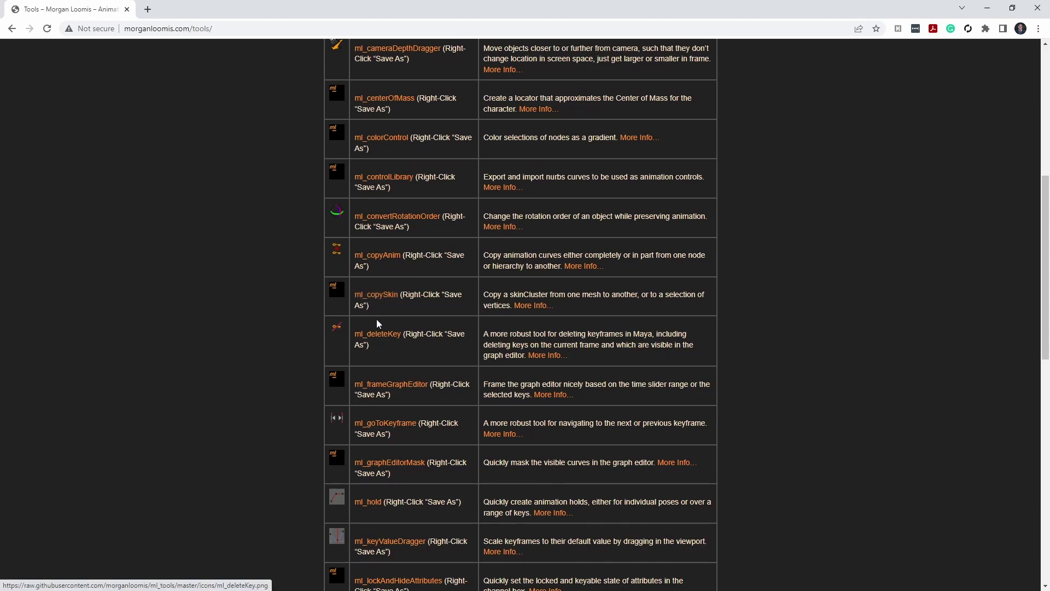
click(391, 297)
right_click(204, 108)
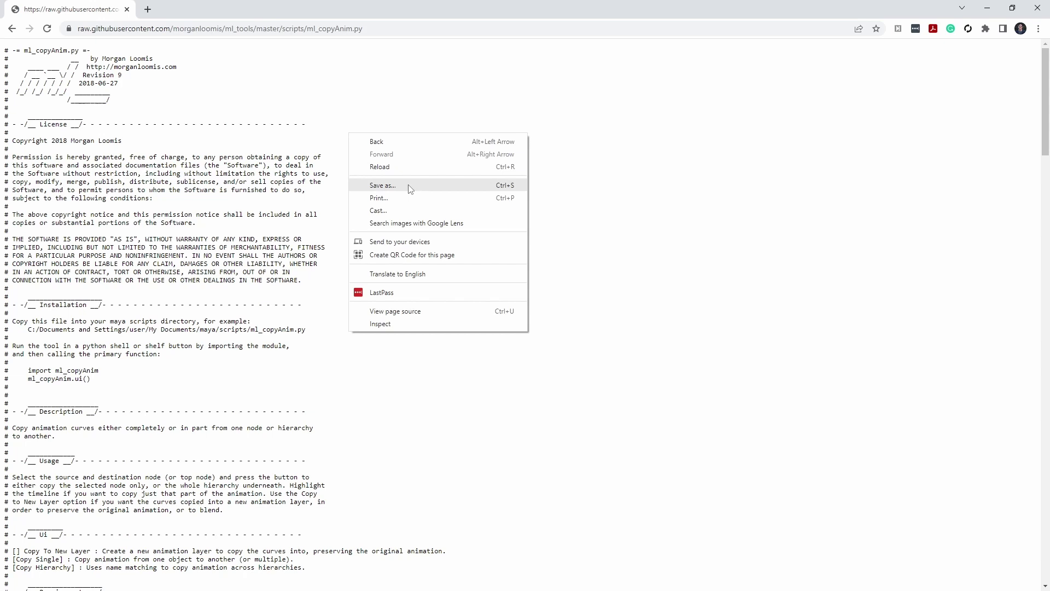
Dismiss the page menu, go back to the ml_tools list page, and scroll to its footer and back.
click(357, 77)
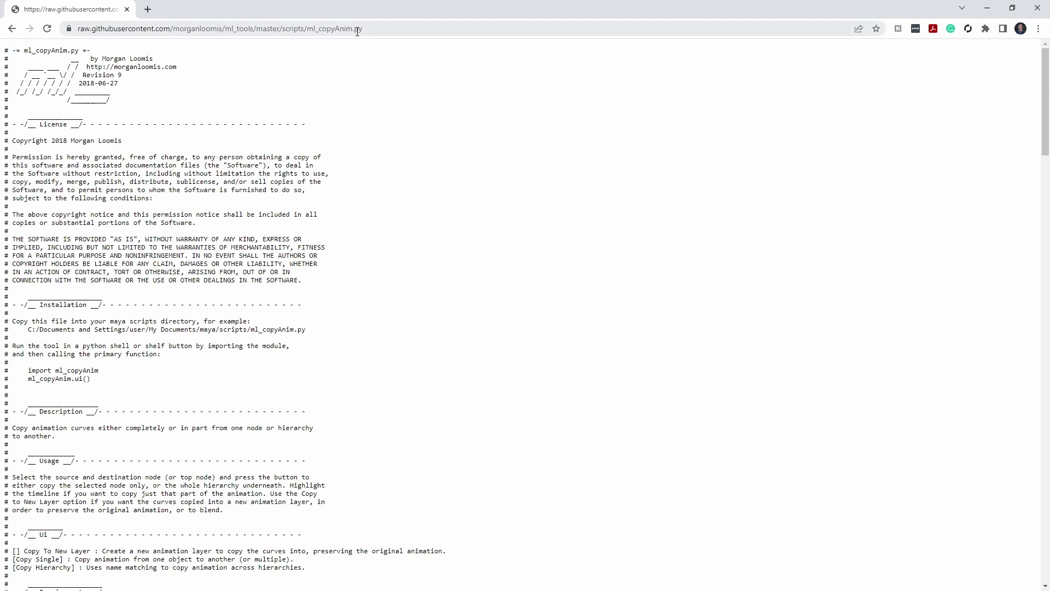
click(12, 29)
scroll(437, 321, down, 4)
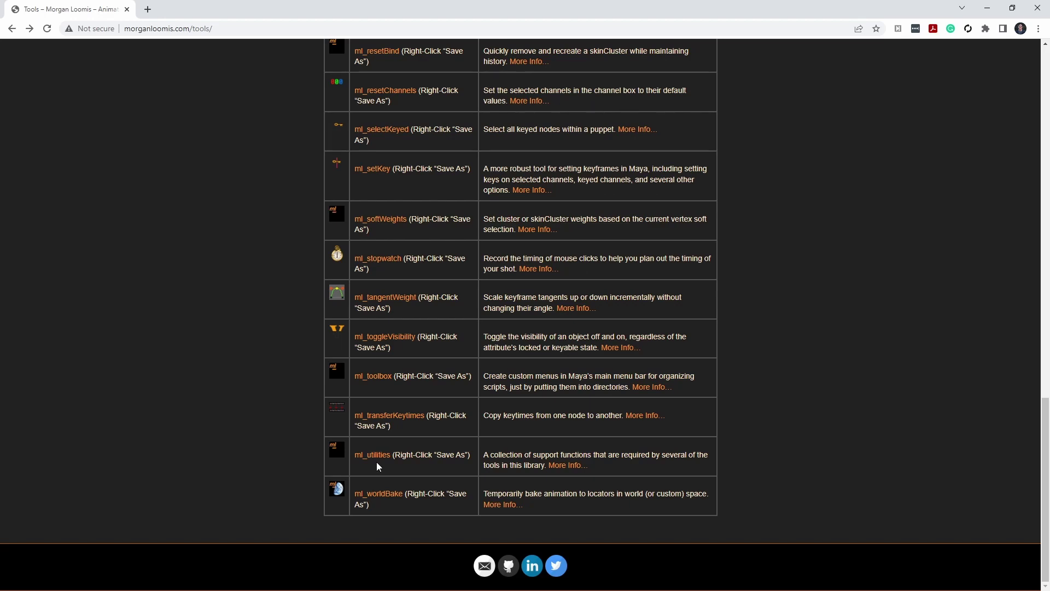
scroll(308, 369, up, 20)
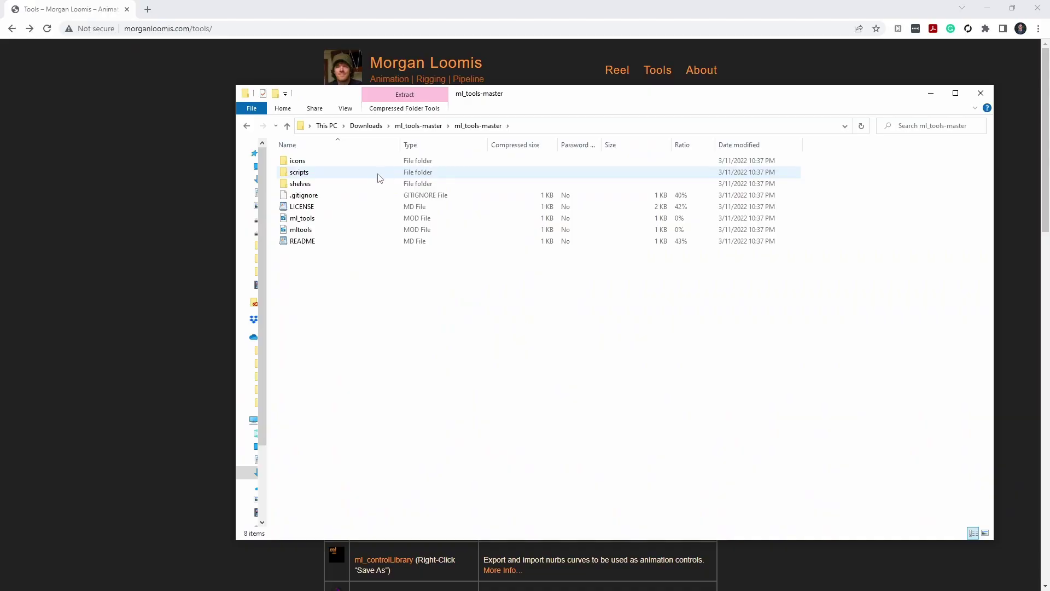
Open ml_worldBake.py in WordPad from the ml_tools-master scripts folder.
click(379, 178)
double_click(379, 178)
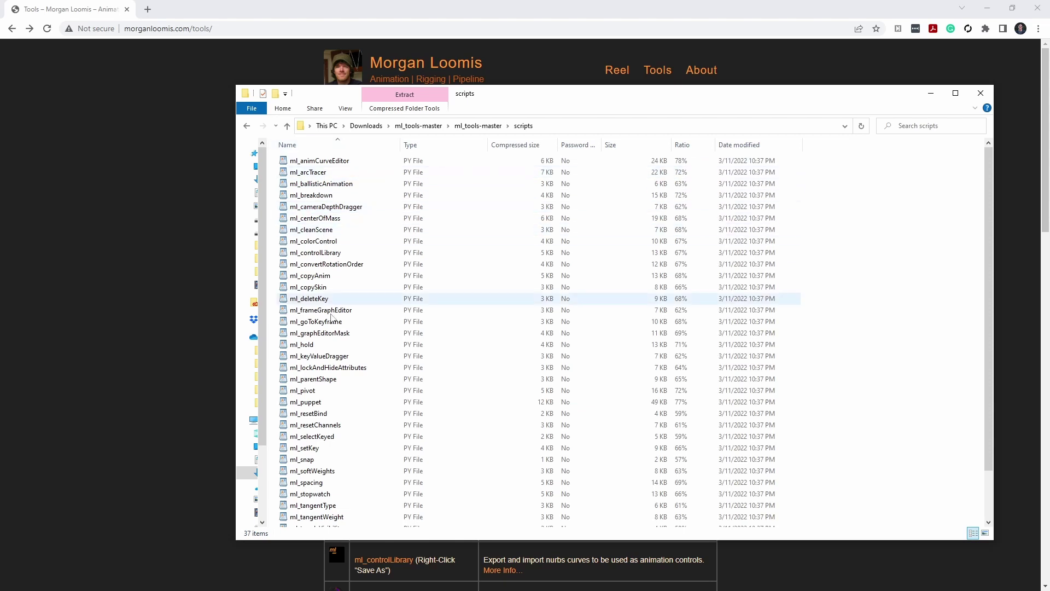
scroll(372, 298, down, 2)
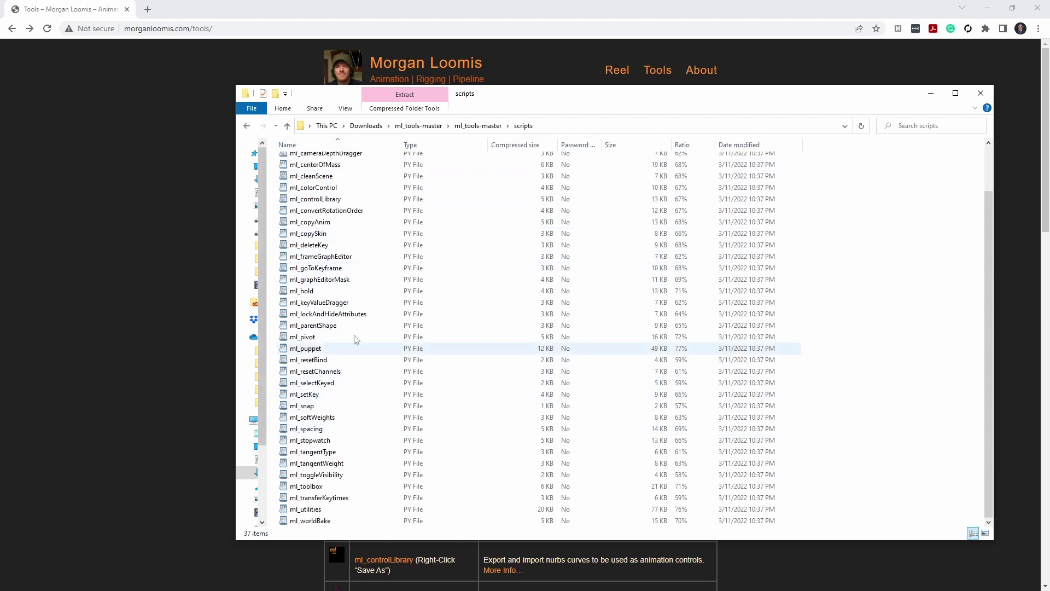
double_click(327, 521)
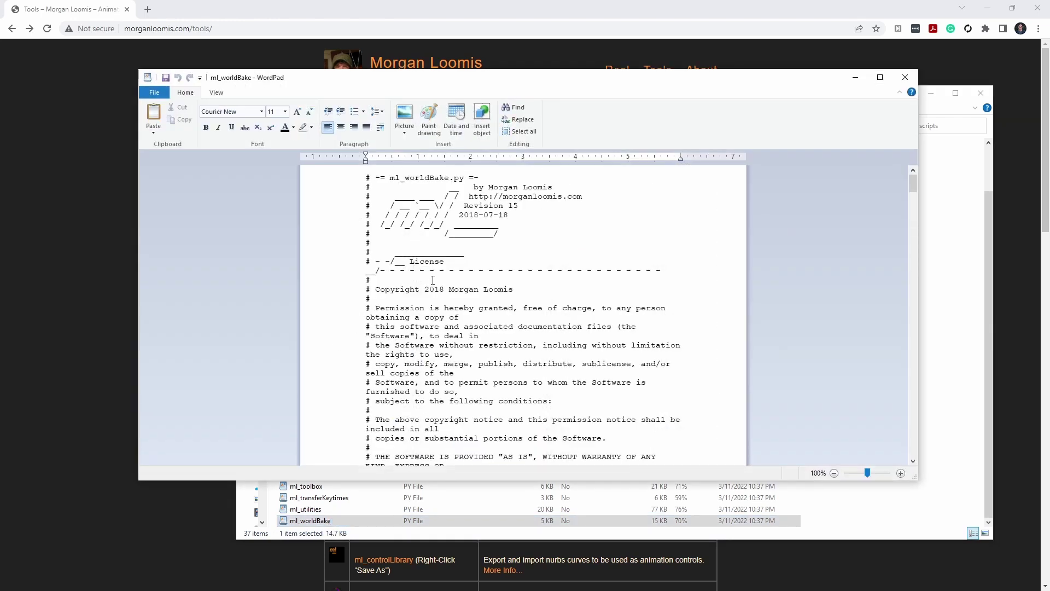
Select the 'import ml_worldBake' and 'ml_worldBake.ui()' lines, then open World Bake's shelf command for editing.
scroll(481, 265, down, 10)
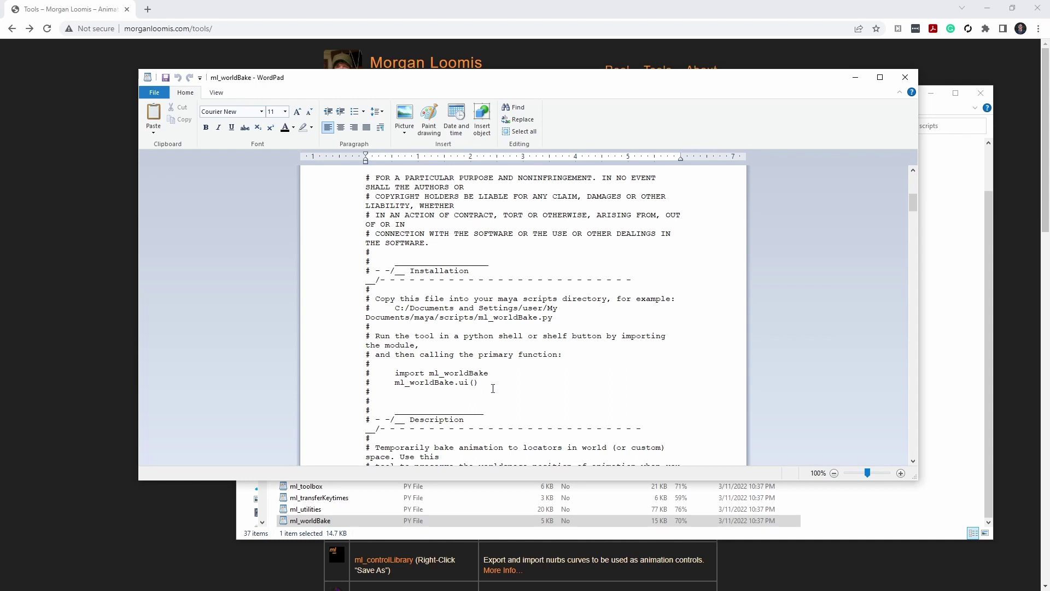
drag(493, 388, 367, 373)
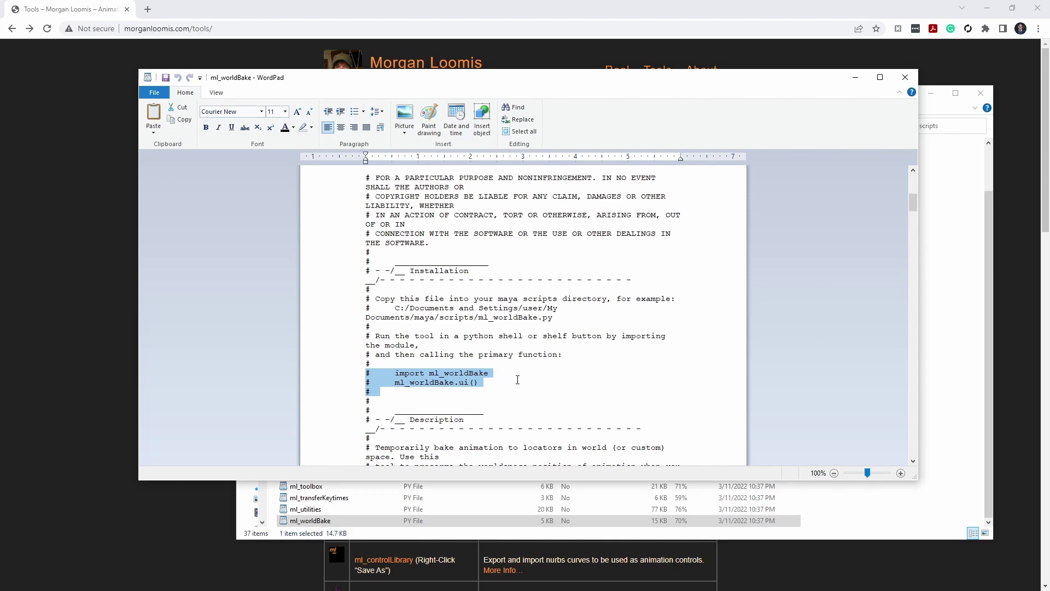
click(485, 390)
drag(480, 383, 397, 375)
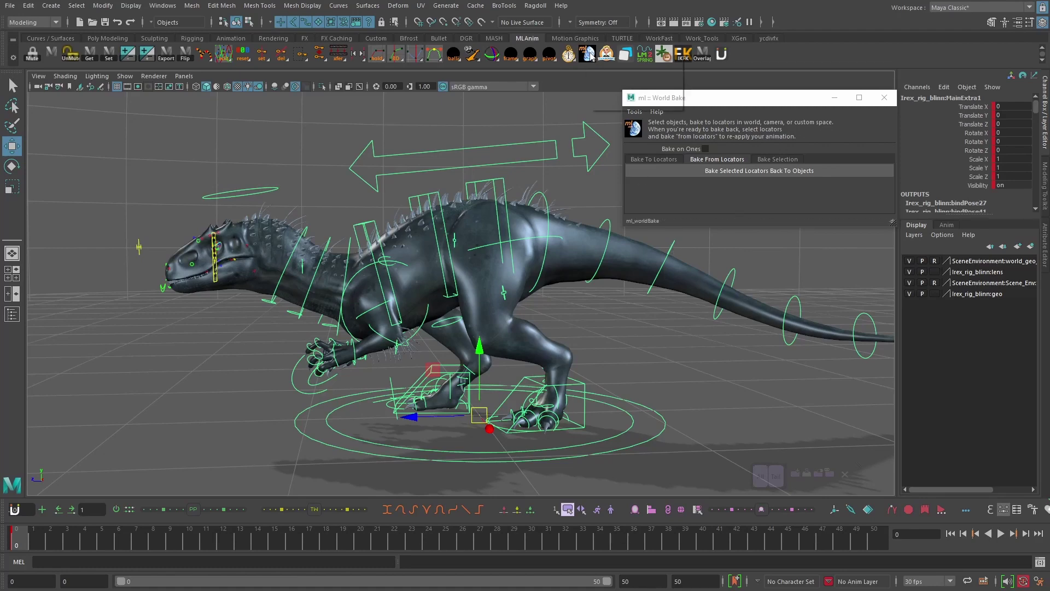
right_click(586, 53)
click(609, 70)
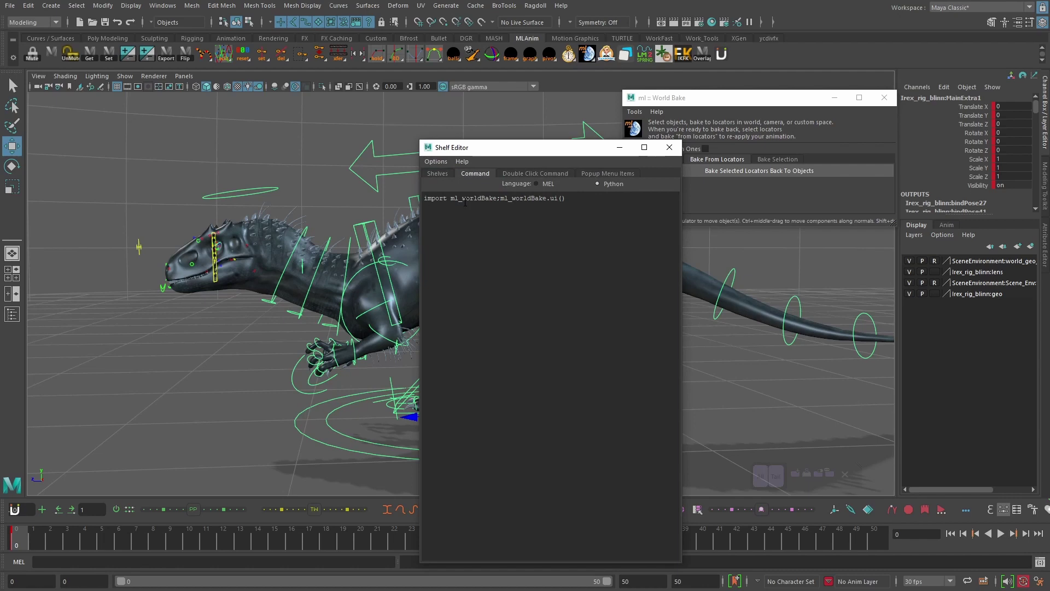
Switch past WordPad to File Explorer's ml_tools-master scripts folder.
key(alt+Tab)
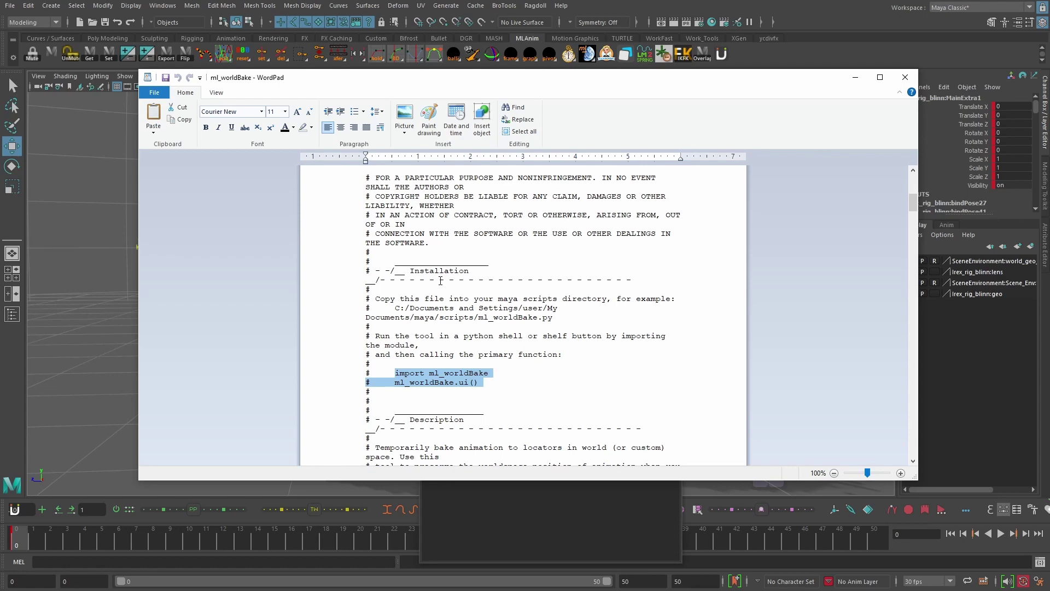
key(alt+Tab)
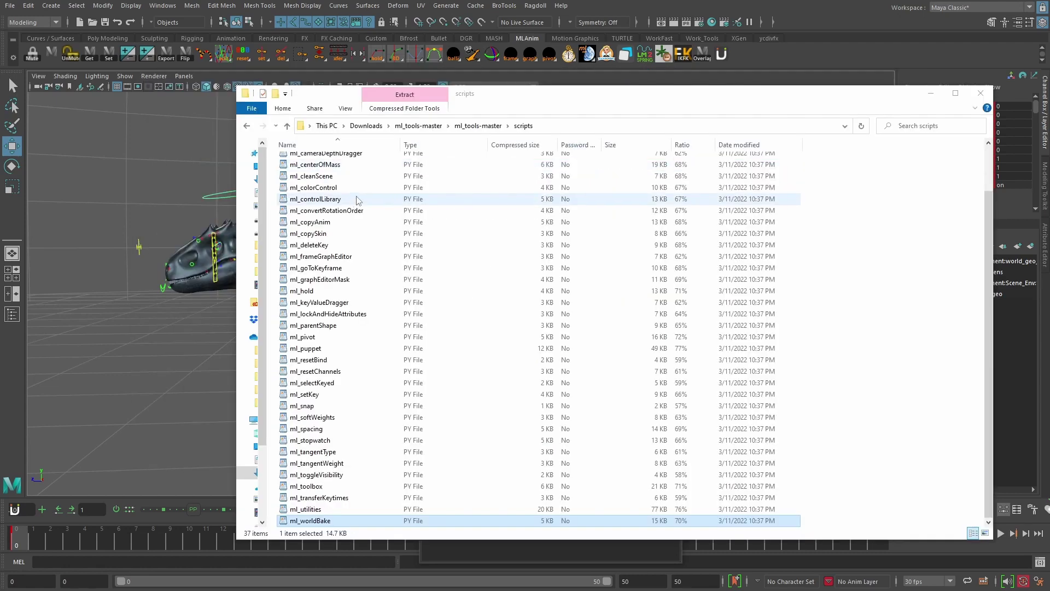
Check shelf_MLAnim in the ml_tools shelves folder, then minimize File Explorer.
click(247, 126)
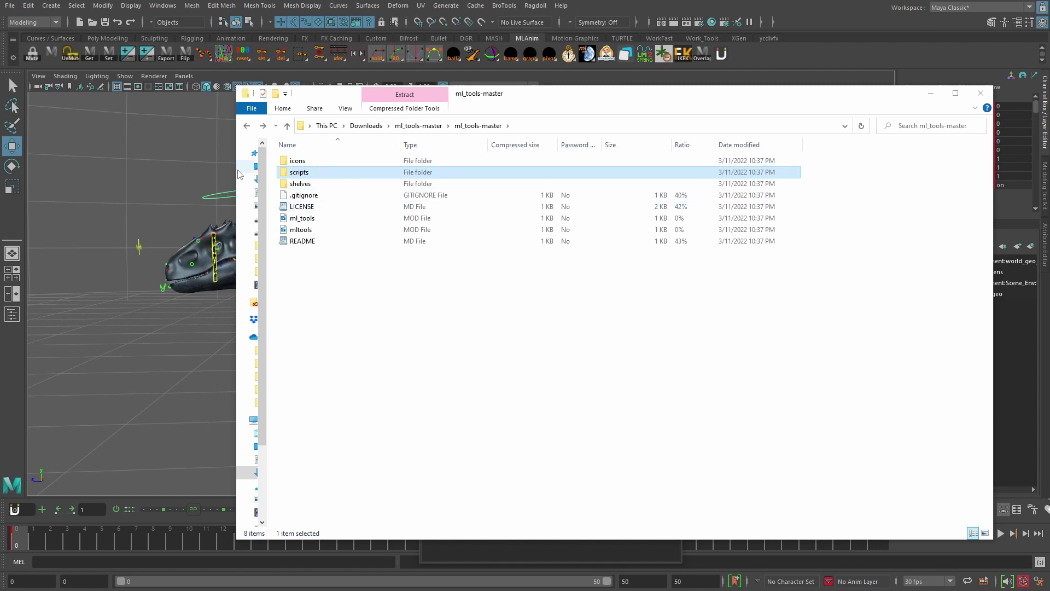
double_click(300, 184)
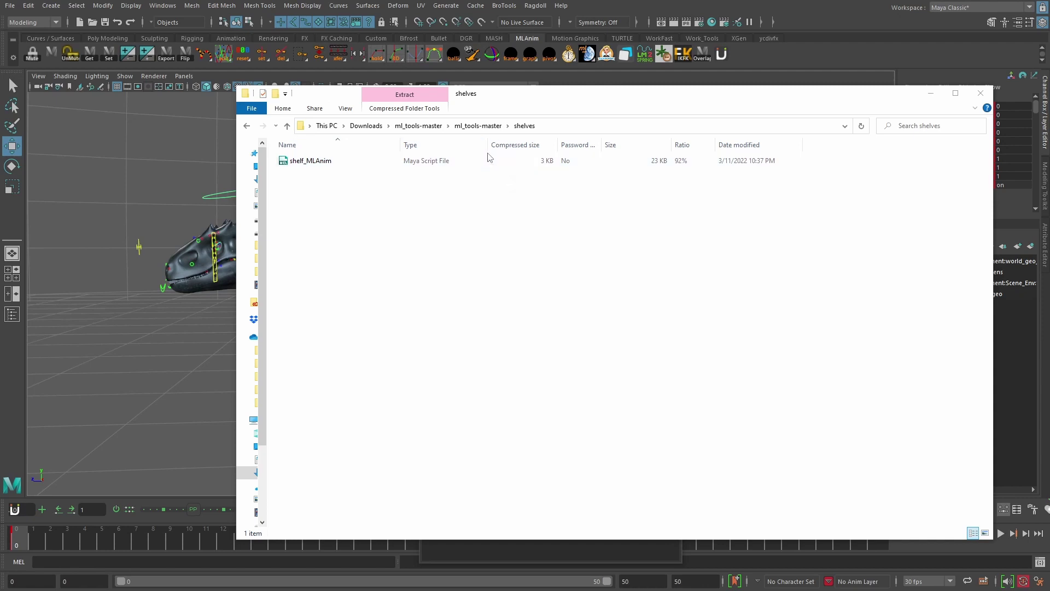
click(420, 126)
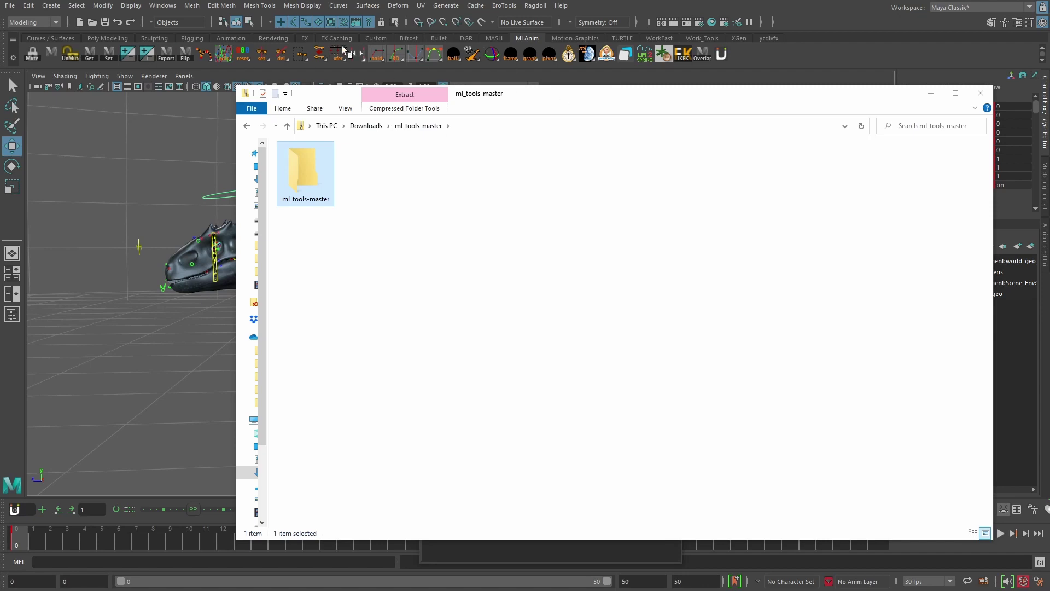
click(930, 93)
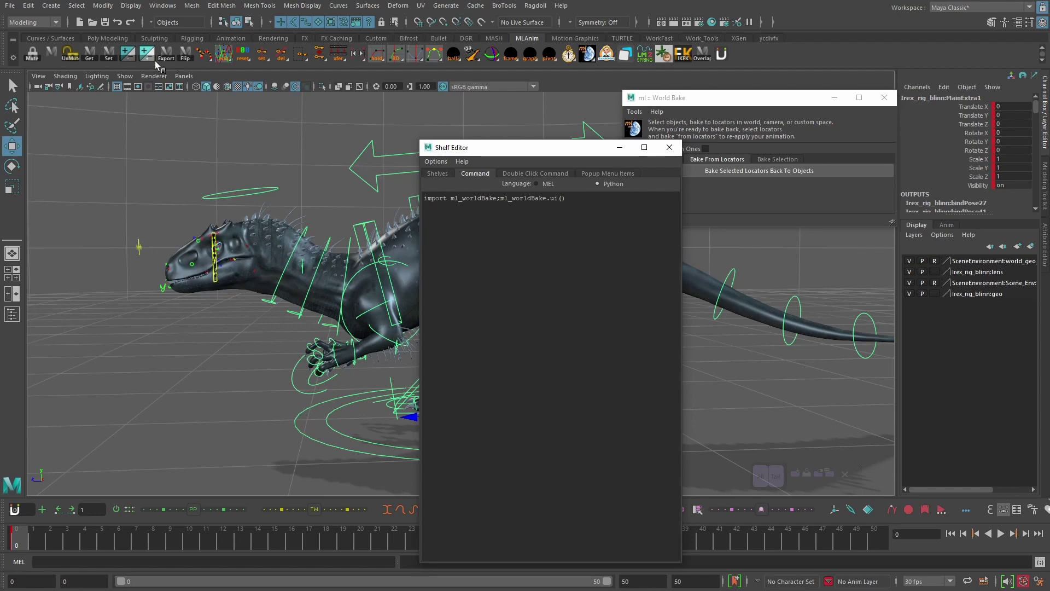
Inspect the Flip shelf tool's MEL command ending in ackNegateKeys; in the Shelf Editor.
right_click(186, 54)
click(207, 72)
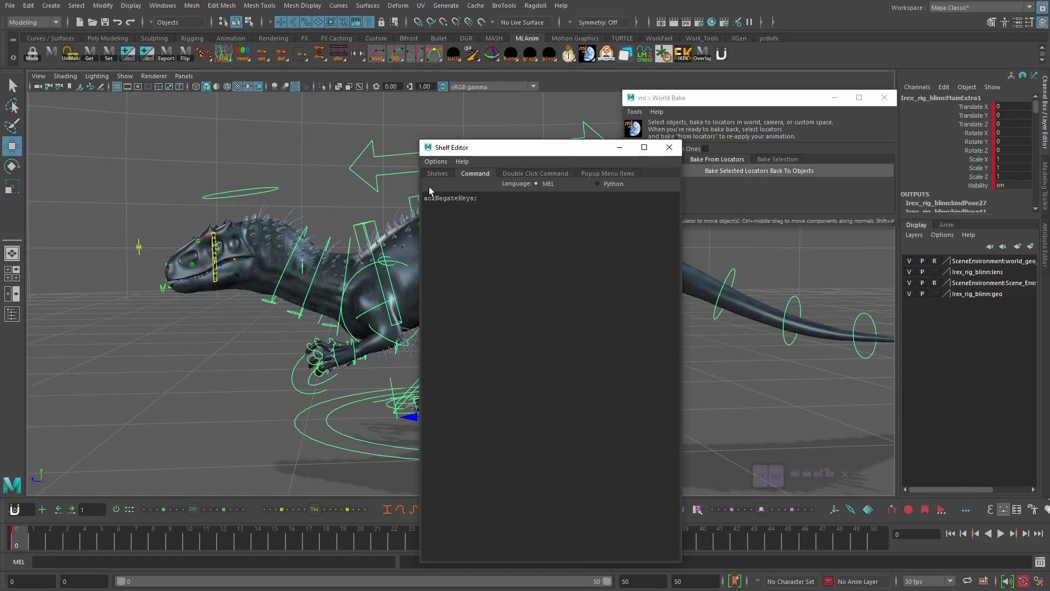
key(ctrl+a)
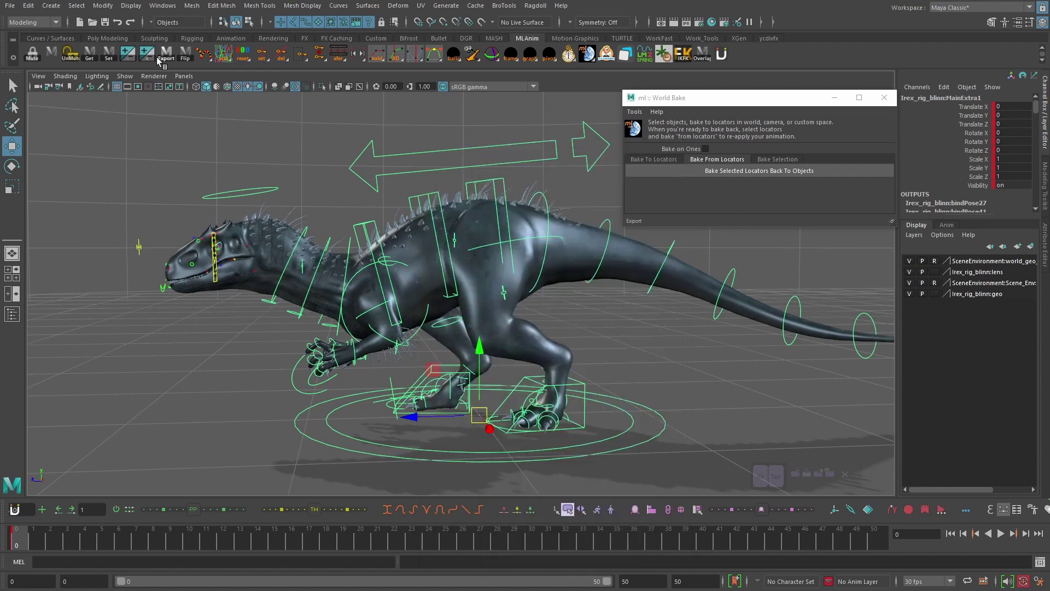
Key the RootX_M root control at frame 13 and again at frame 19.
click(408, 172)
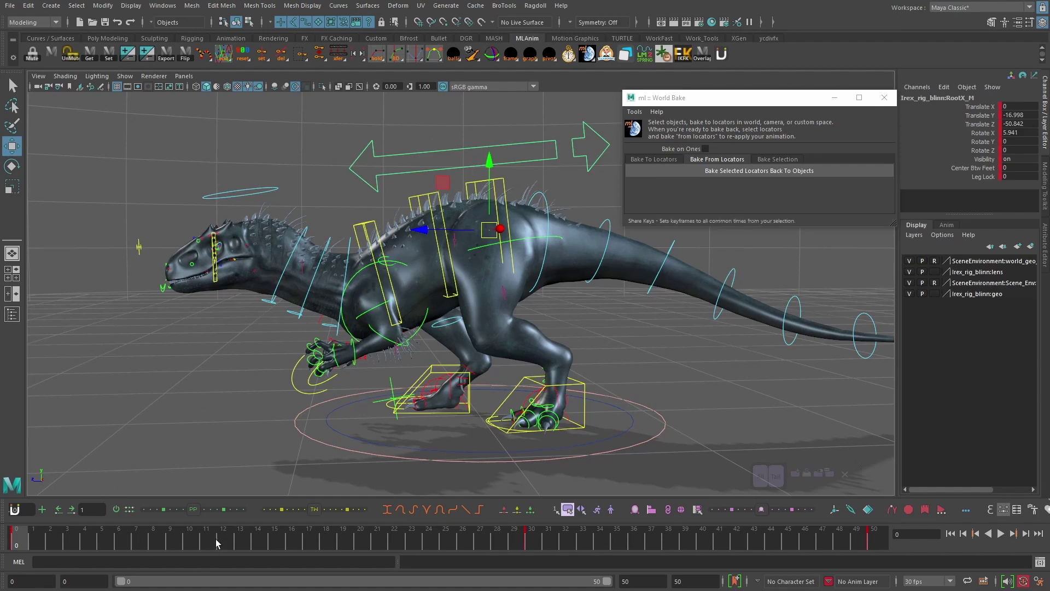
drag(218, 539, 465, 547)
key(s)
key(s)
drag(320, 543, 176, 532)
click(395, 548)
key(s)
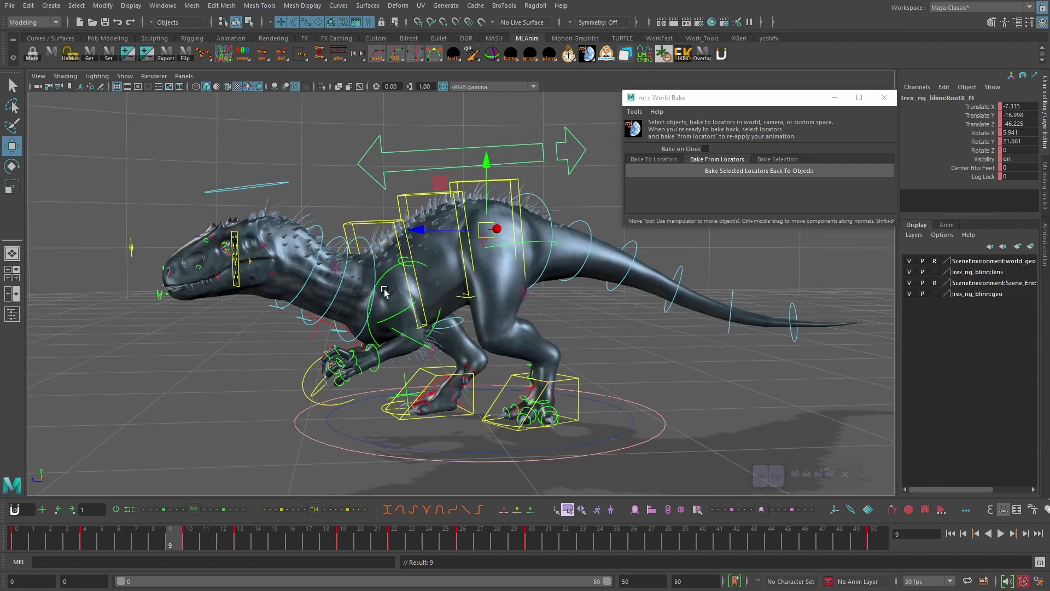
Step back and forth between the keys at frames 13 and 19.
drag(216, 545, 244, 545)
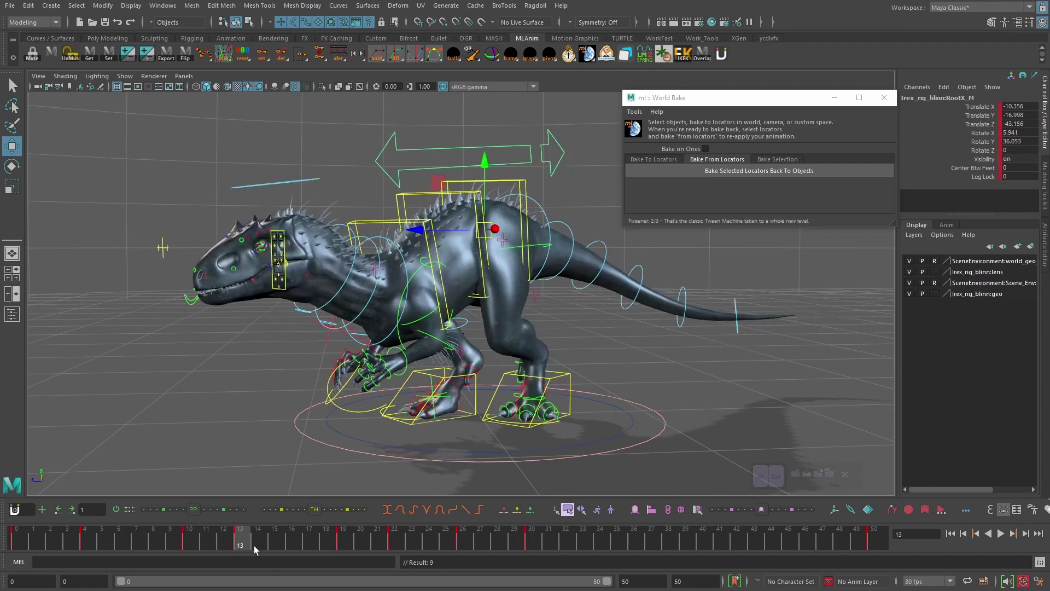
key(period)
key(comma)
key(period)
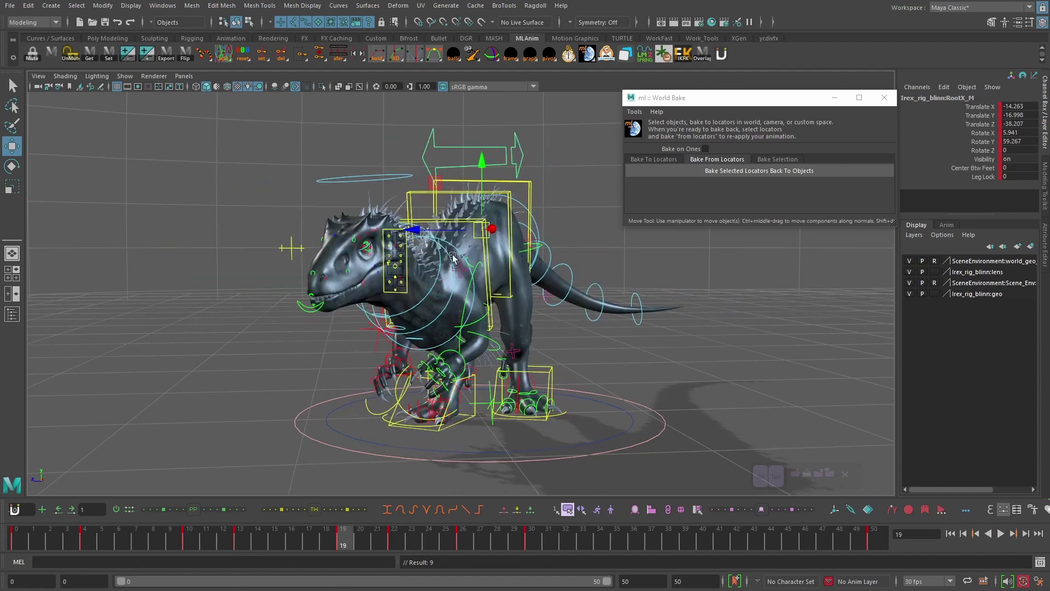
key(comma)
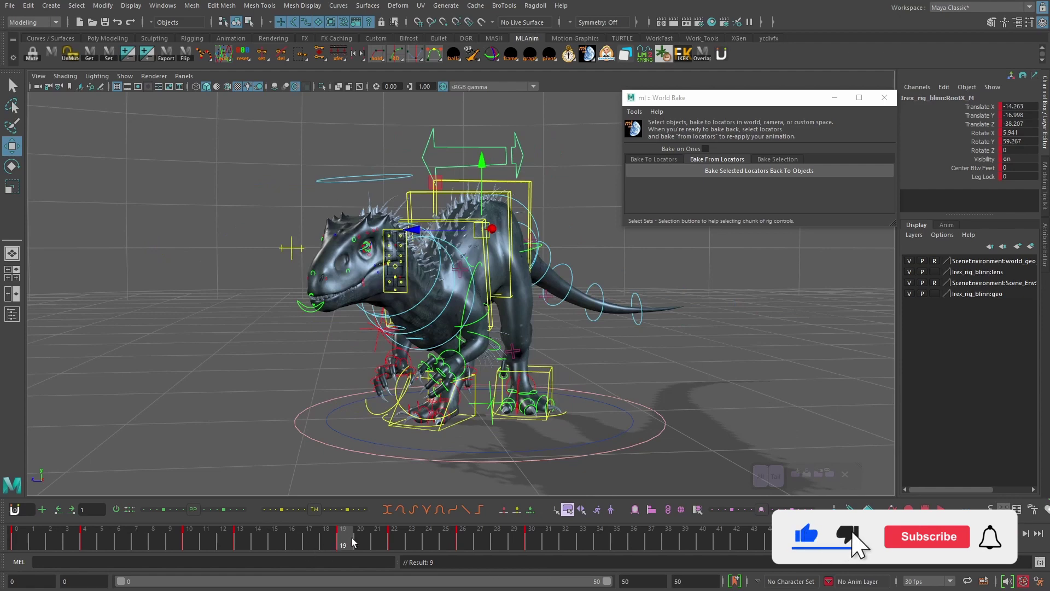
Select the keys from frame 19 to 30 and shift them two frames later.
shift+drag(537, 540, 344, 541)
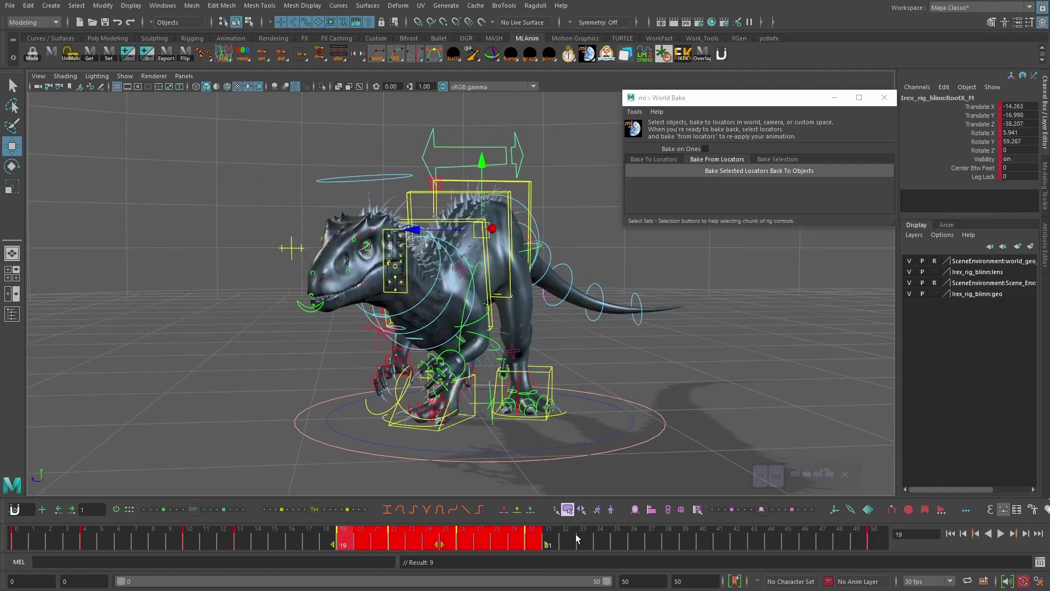
drag(581, 539, 340, 541)
click(442, 545)
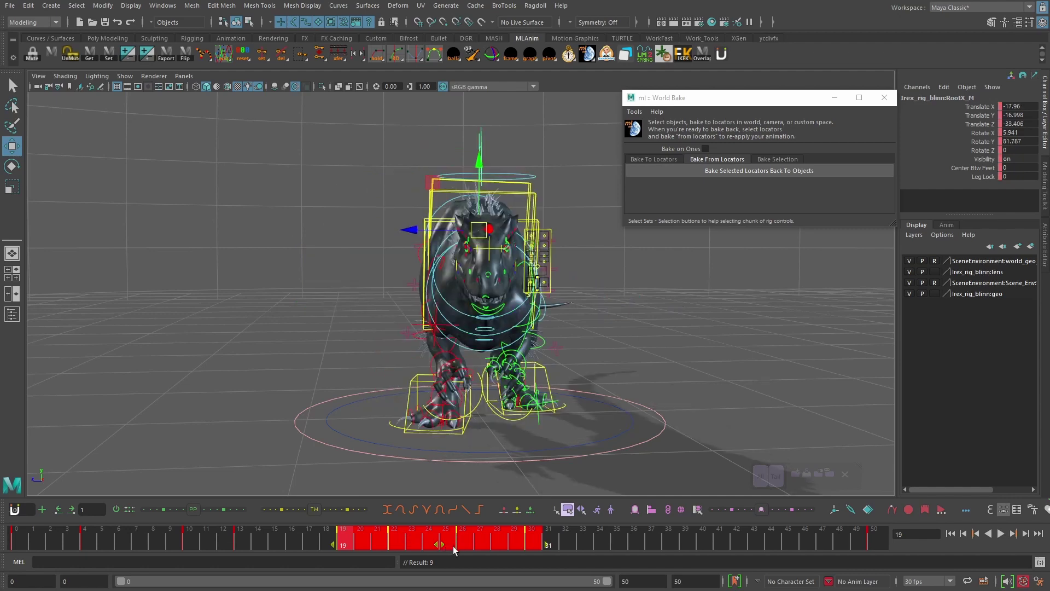
drag(453, 546, 478, 545)
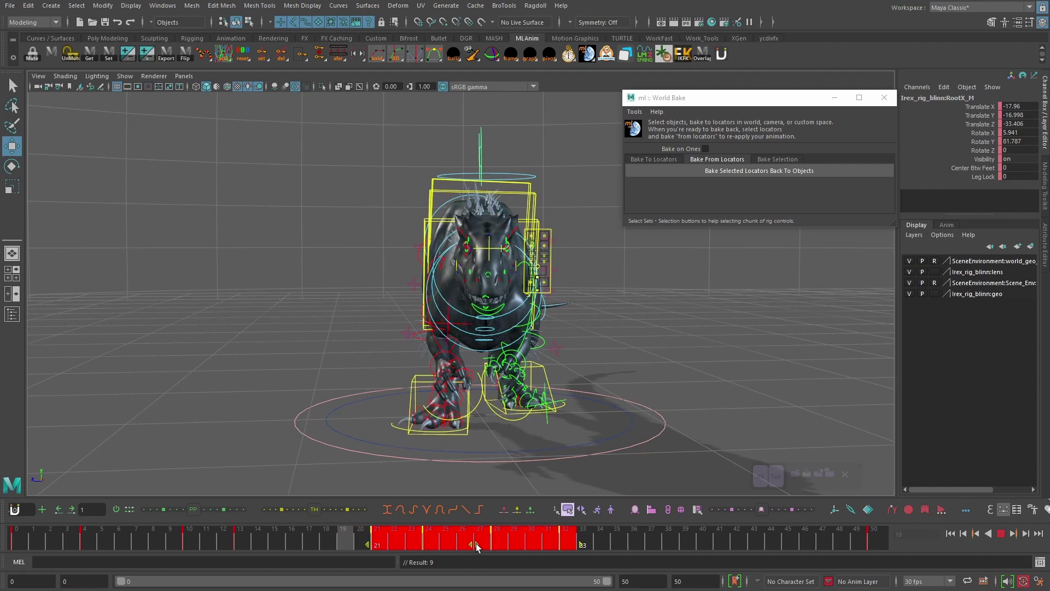
Review the retimed motion by scrubbing frames 13–24 and playing it back.
click(241, 540)
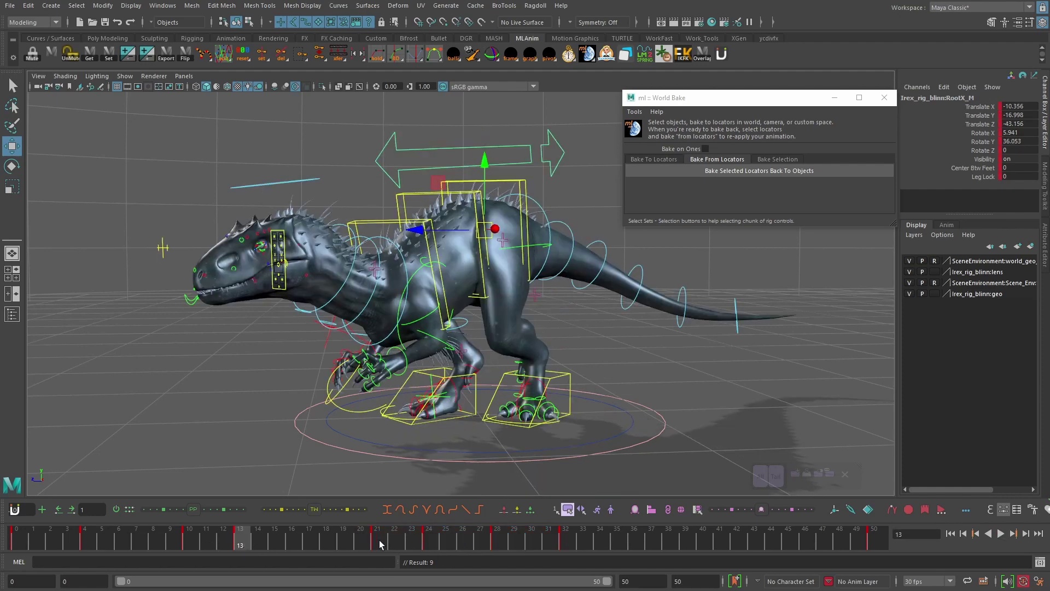
mouse_move(381, 543)
mouse_down()
mouse_move(242, 537)
mouse_move(391, 539)
mouse_move(271, 543)
mouse_move(370, 539)
mouse_up()
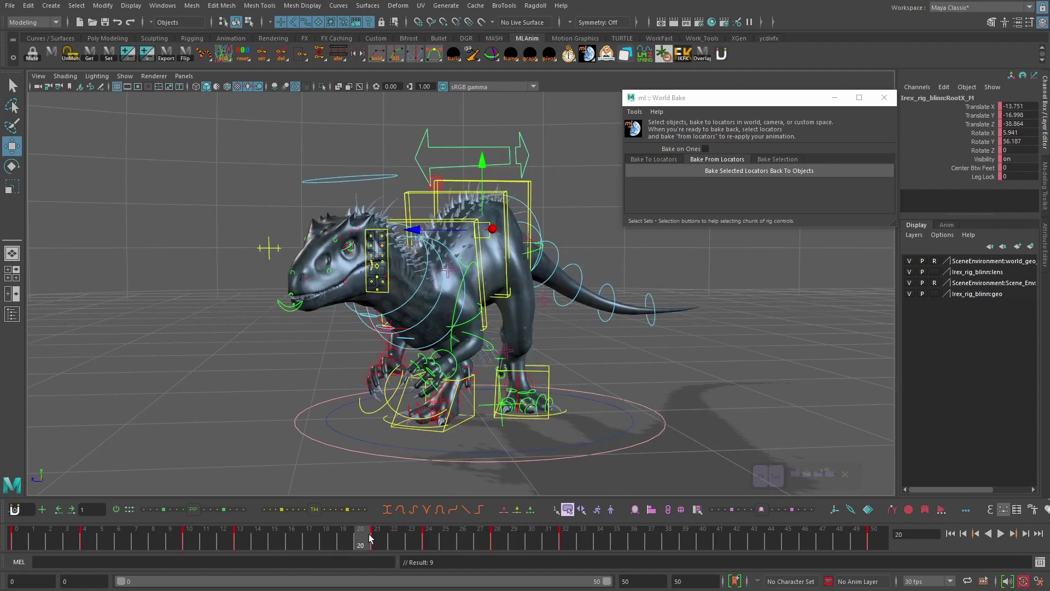
click(429, 543)
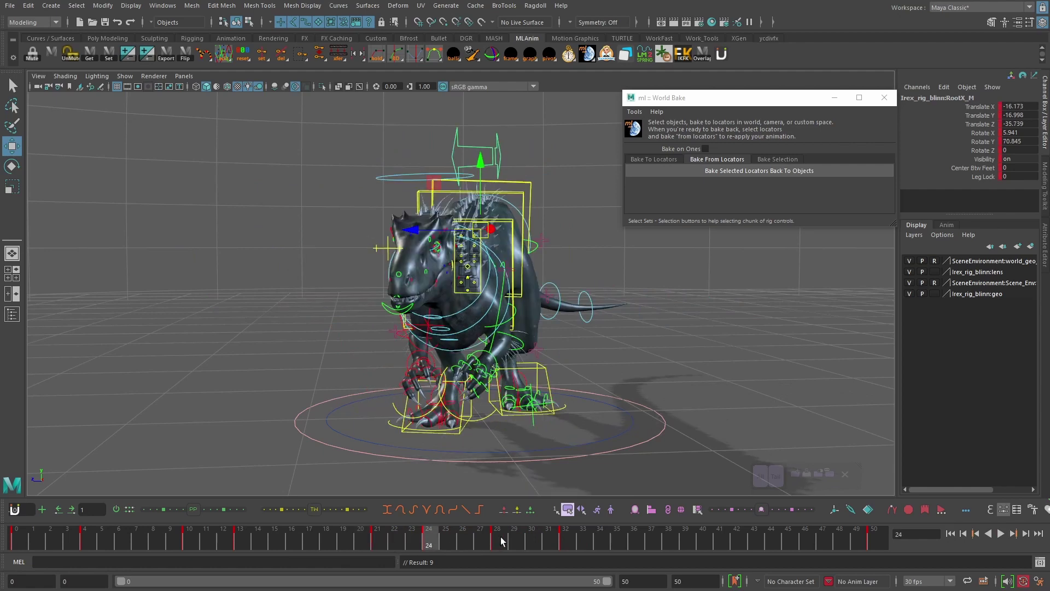
key(alt+v)
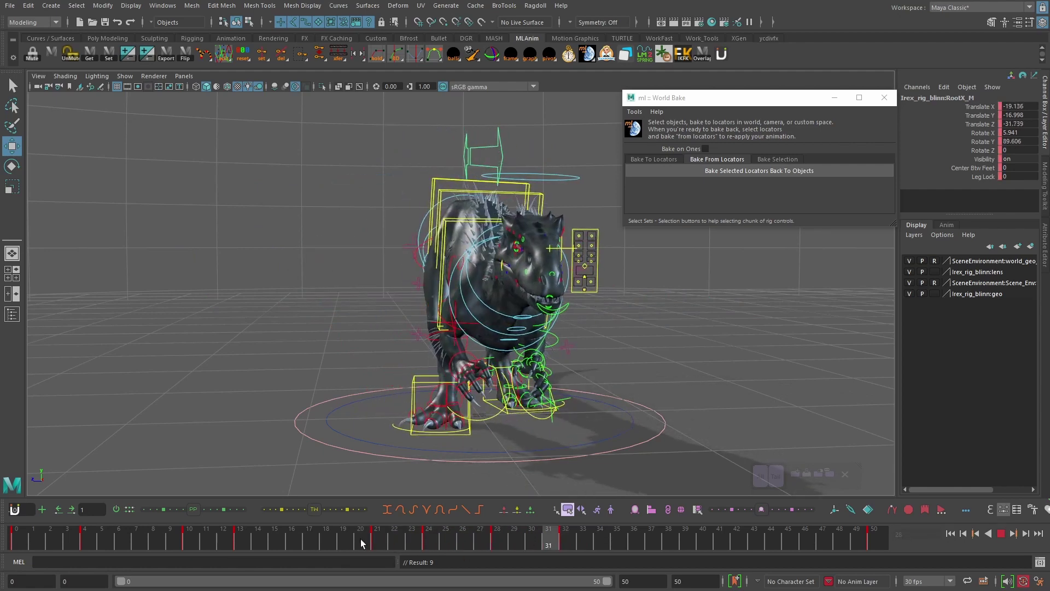
key(alt+v)
click(255, 541)
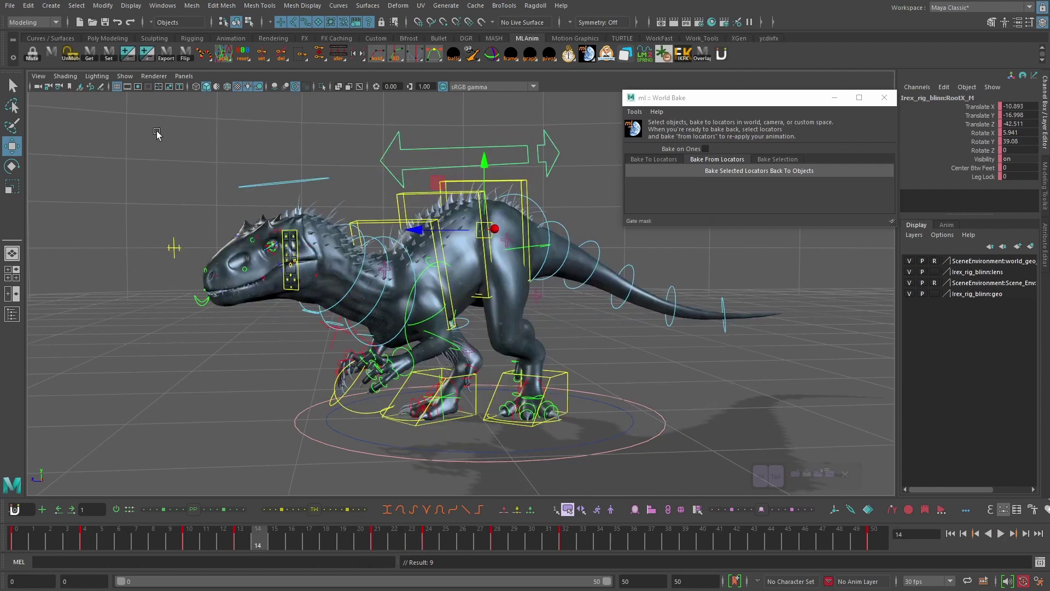
key(alt+v)
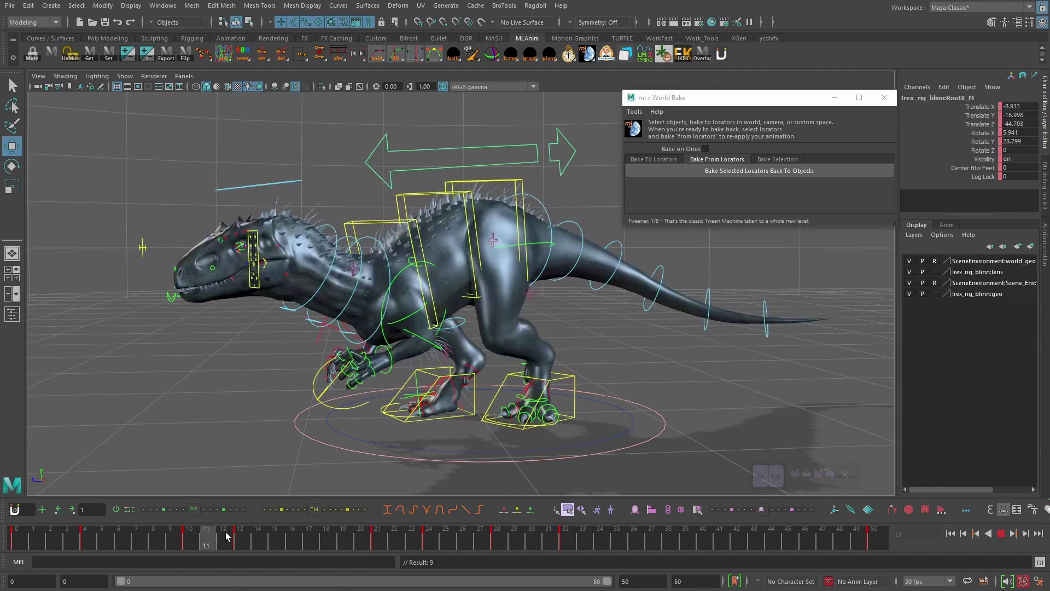
mouse_move(226, 532)
mouse_down()
mouse_move(339, 544)
mouse_move(310, 546)
mouse_up()
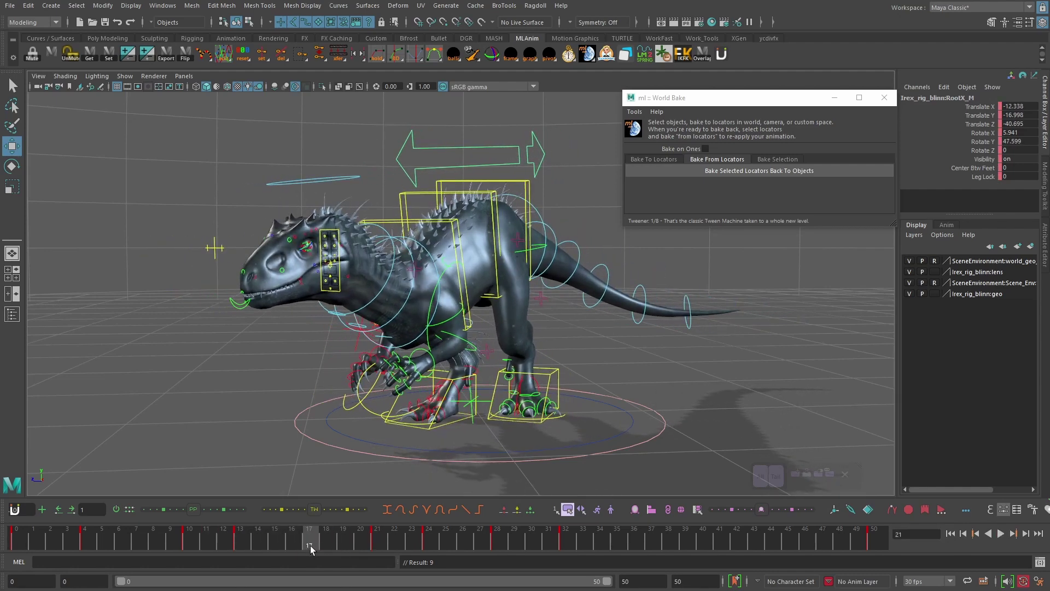
Push the keys after frame 20 one frame later with the MLAnim inbetween tool.
click(146, 54)
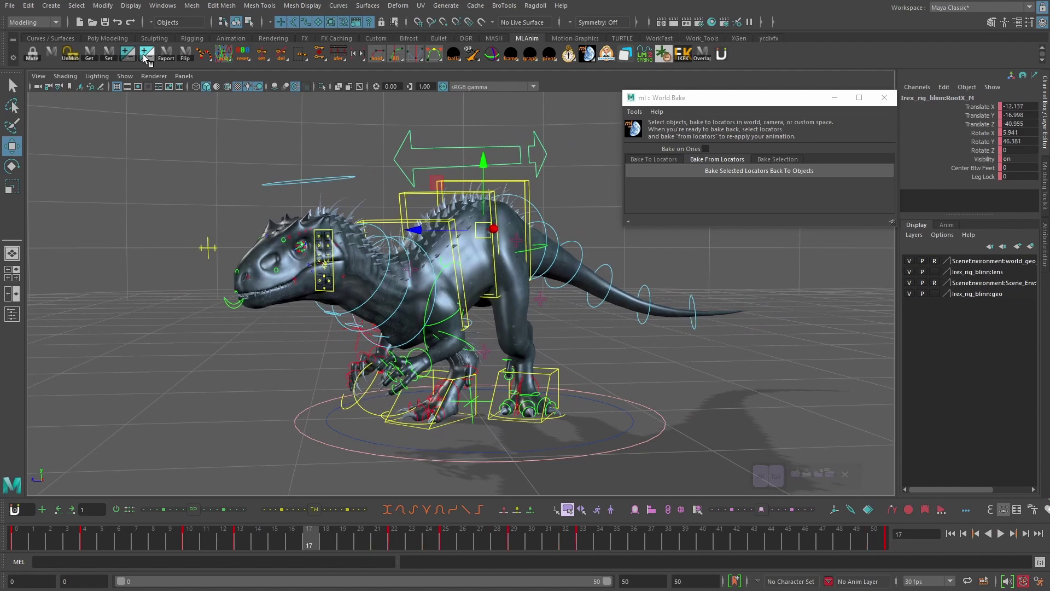
drag(349, 539, 359, 538)
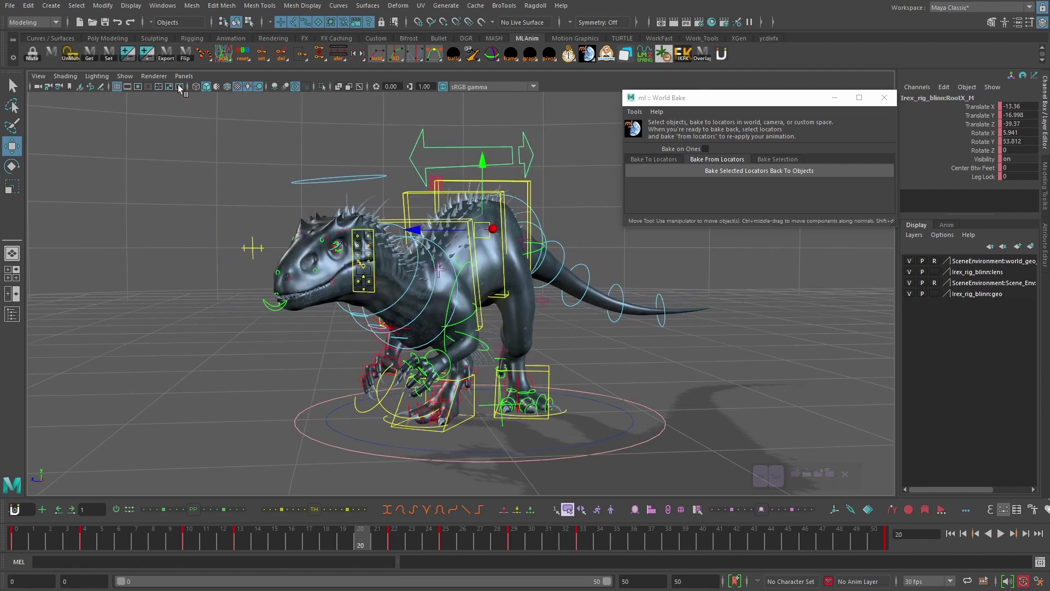
click(150, 51)
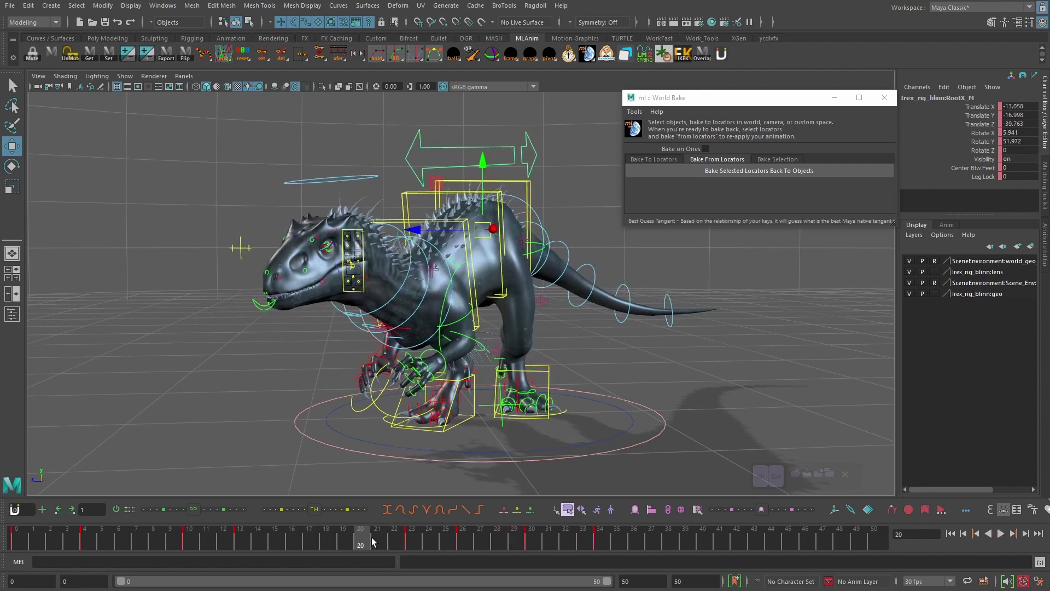
drag(372, 539, 402, 539)
click(410, 540)
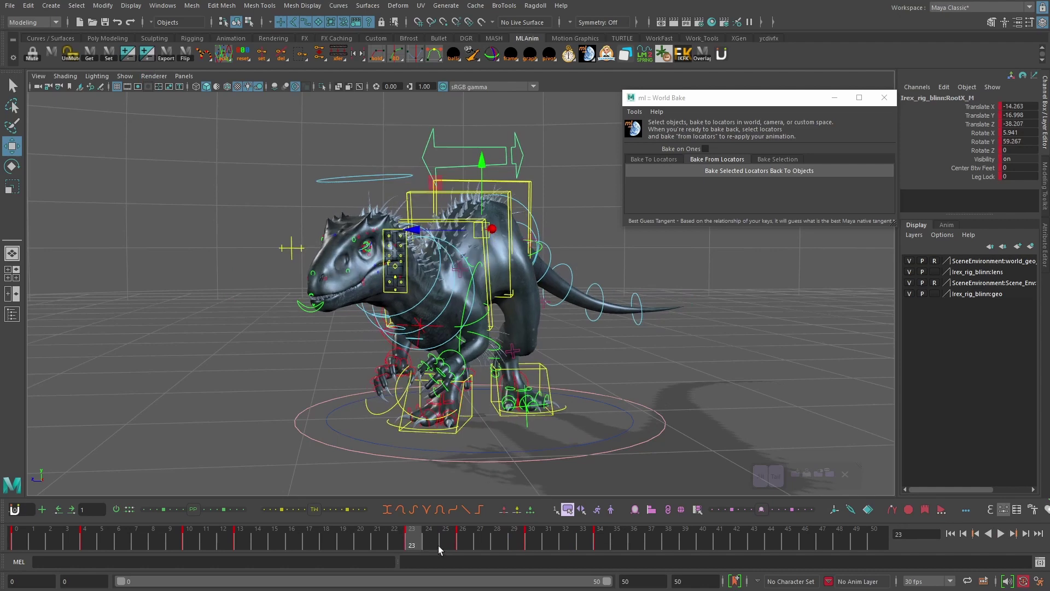
click(346, 544)
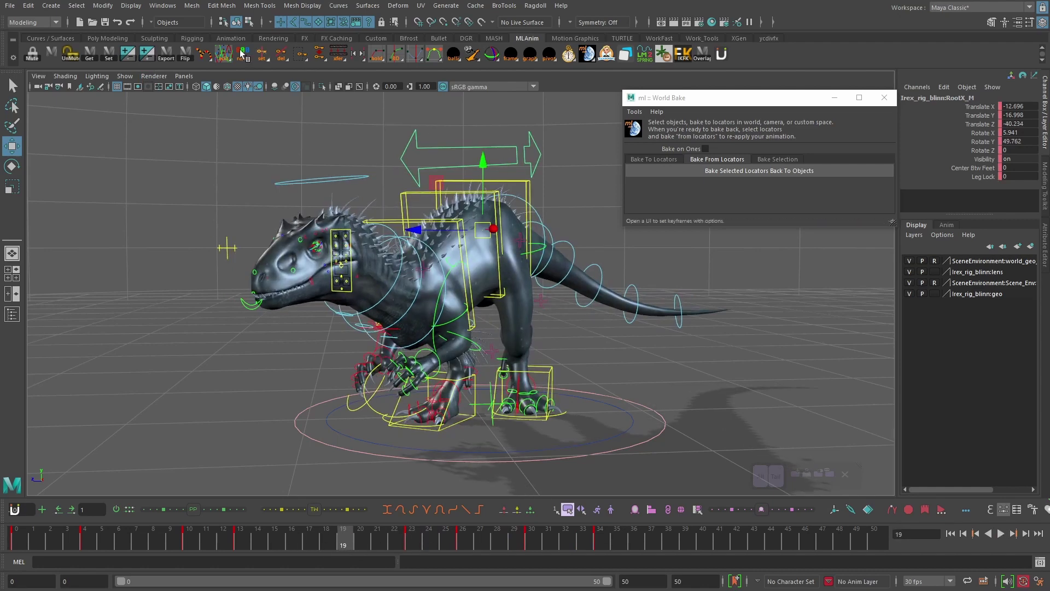
At frame 19, insert one in-between frame, then remove two.
click(127, 55)
click(126, 55)
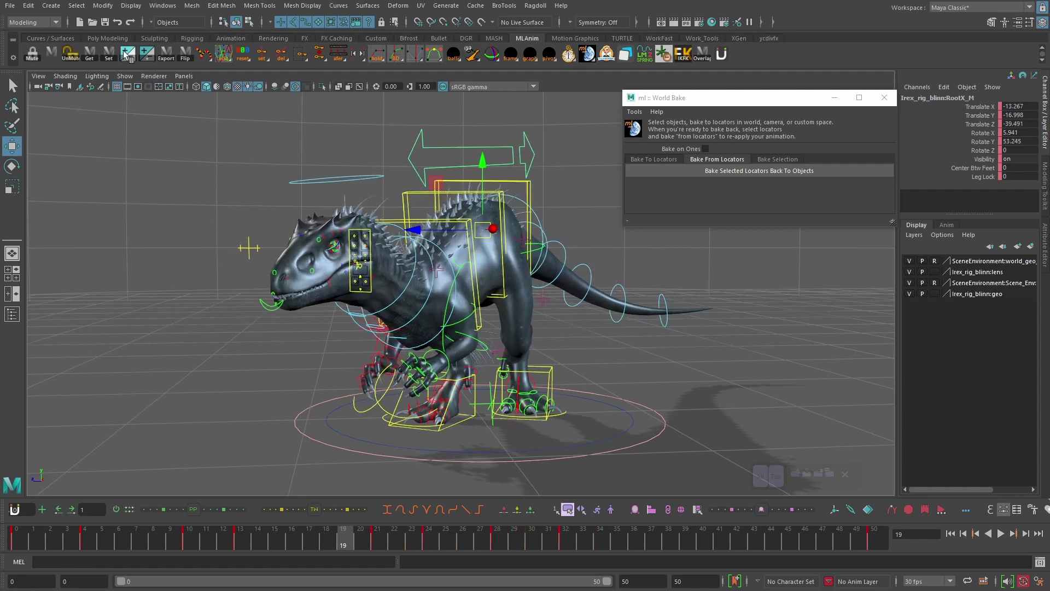
click(126, 55)
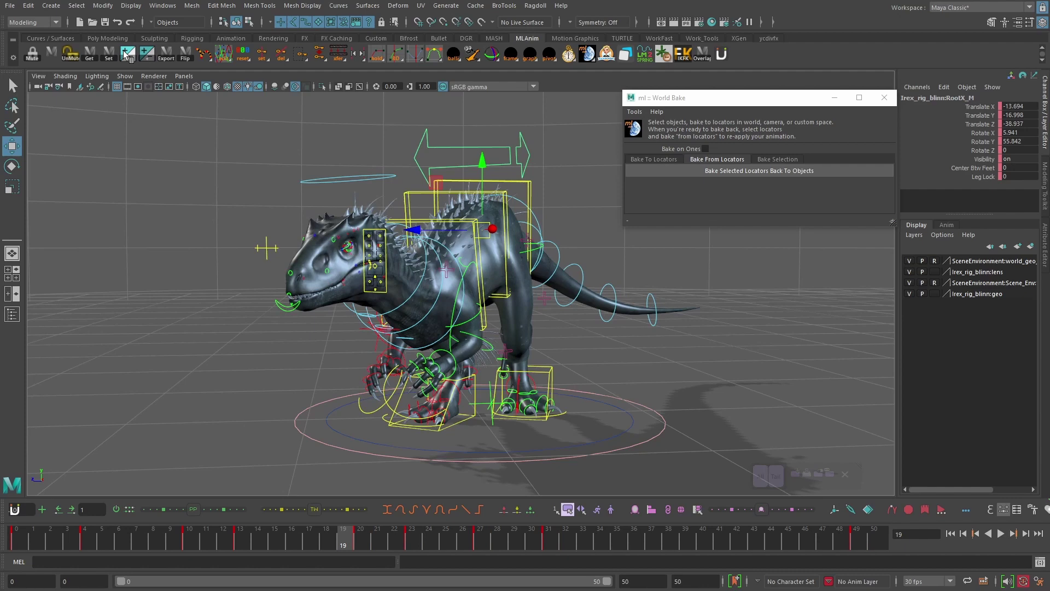
View the add and removeInbetween shelf commands in the Shelf Editor, then close it.
right_click(146, 56)
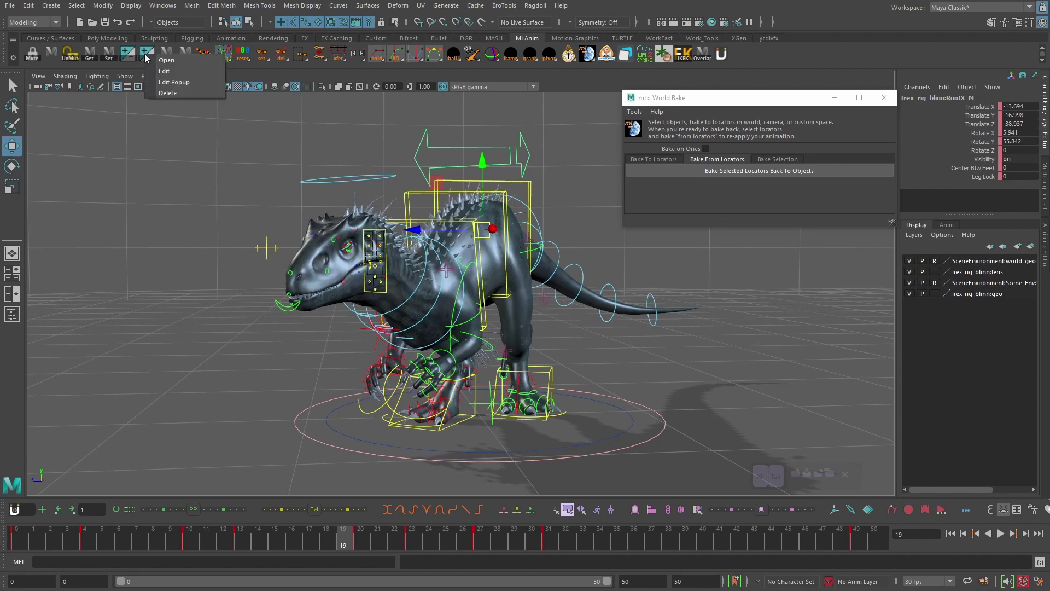
click(192, 72)
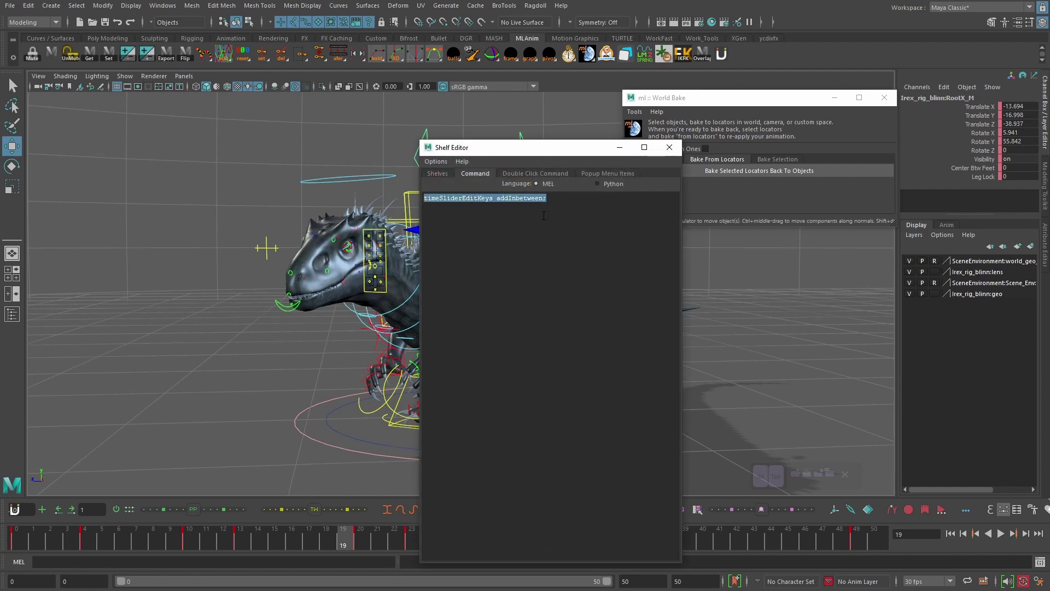
drag(569, 207, 400, 201)
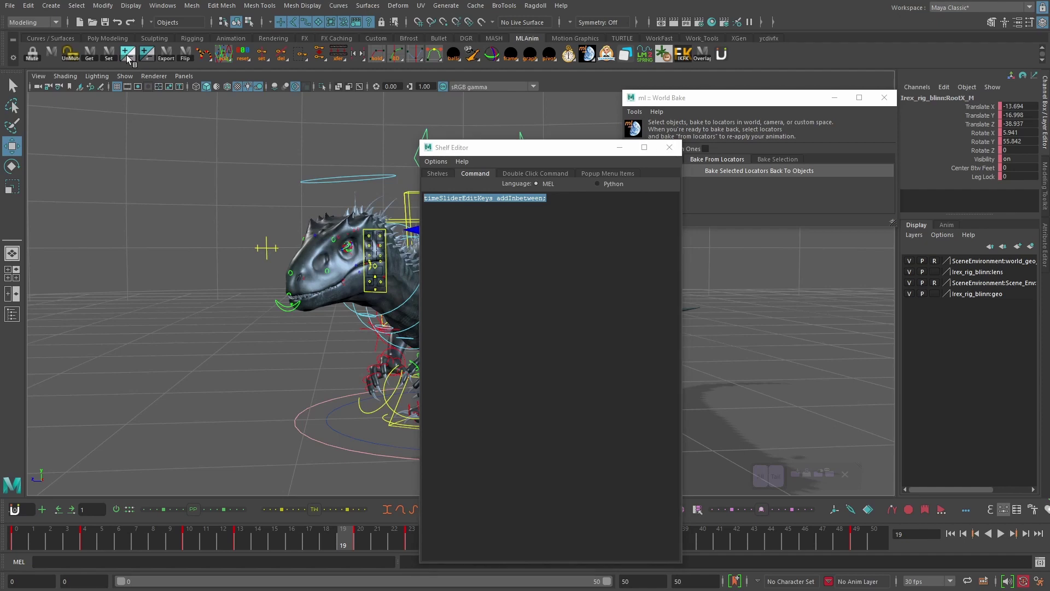
click(147, 53)
drag(576, 211, 393, 181)
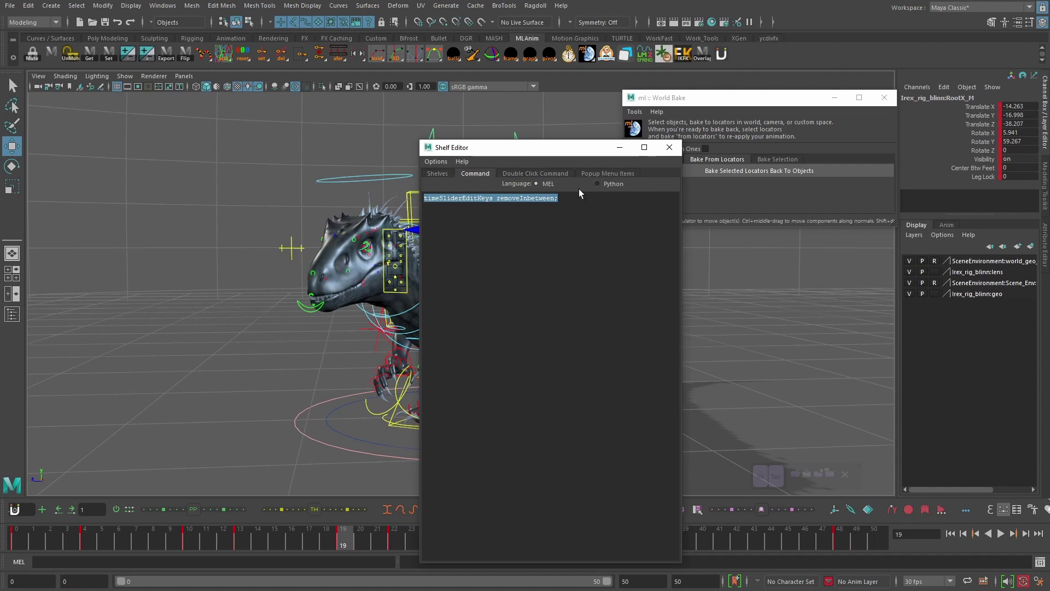
click(670, 147)
Step back to frame 17 and close the World Bake window.
key(alt+comma)
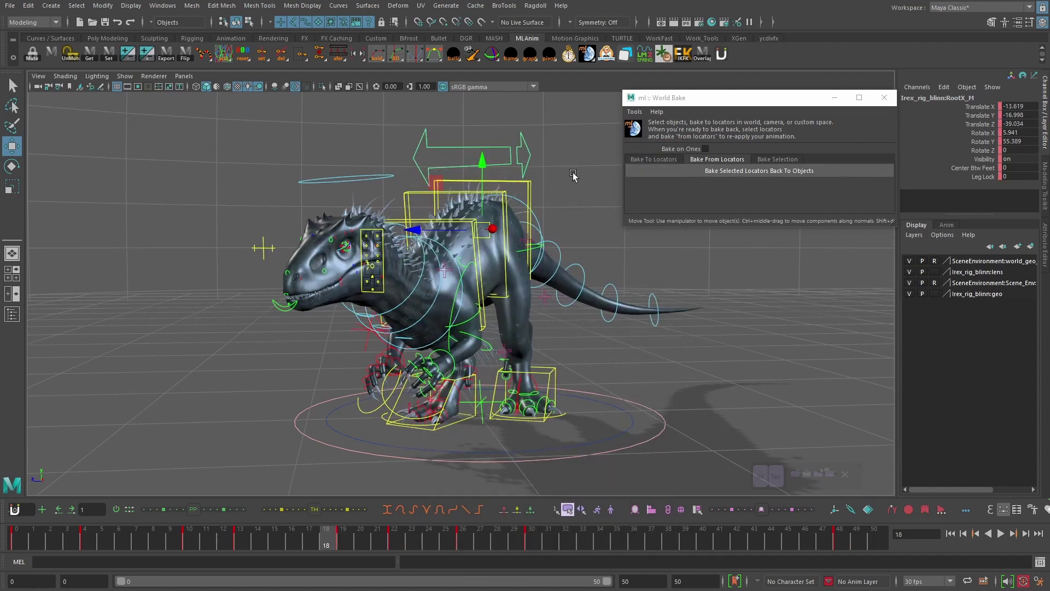
key(alt+comma)
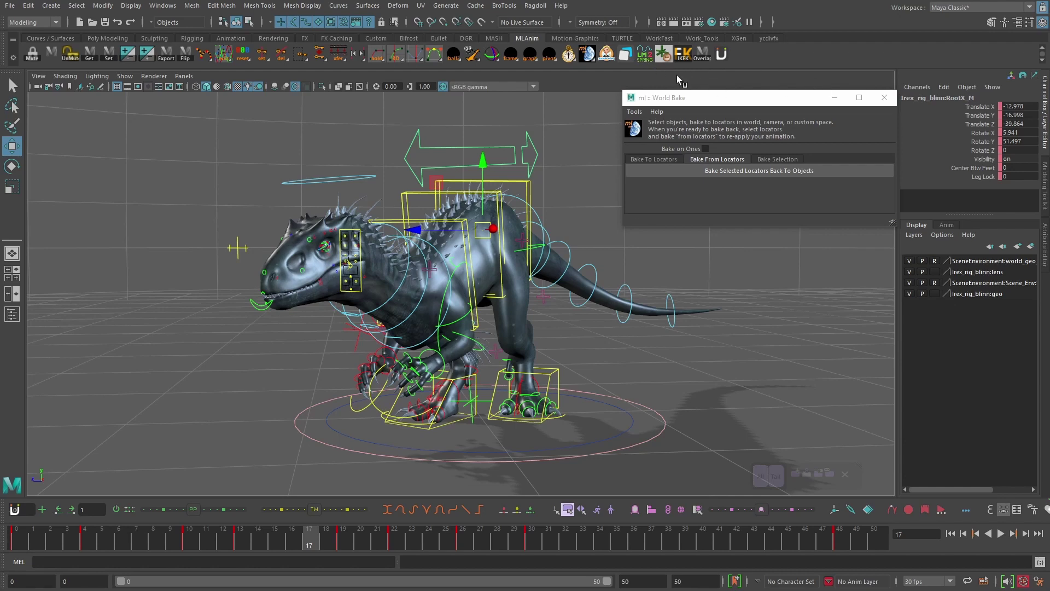
click(884, 97)
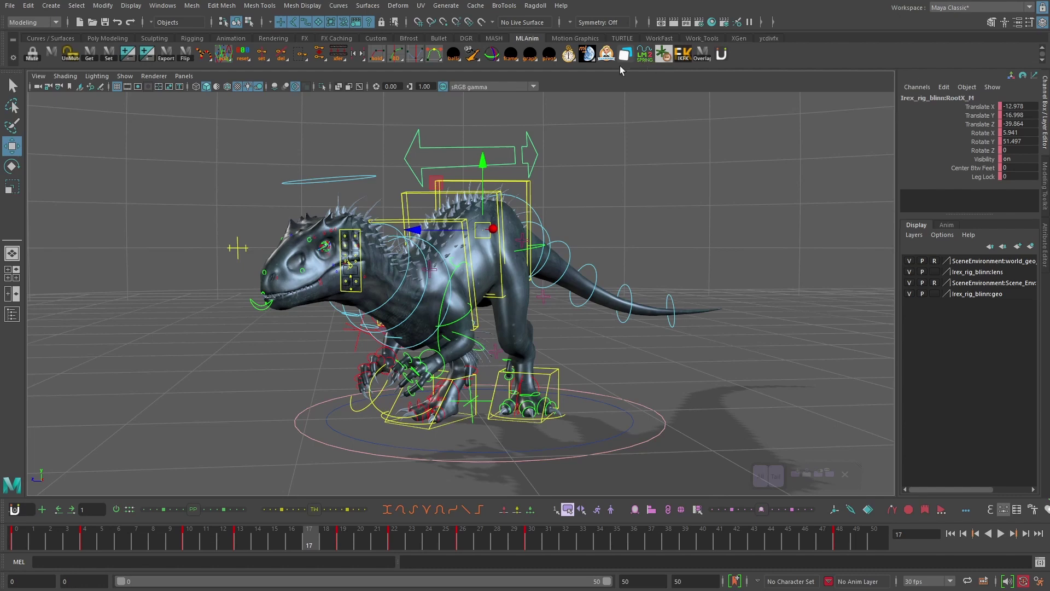
At frame 4, lower the RootX_M root in Y and key it.
click(220, 541)
click(107, 539)
key(comma)
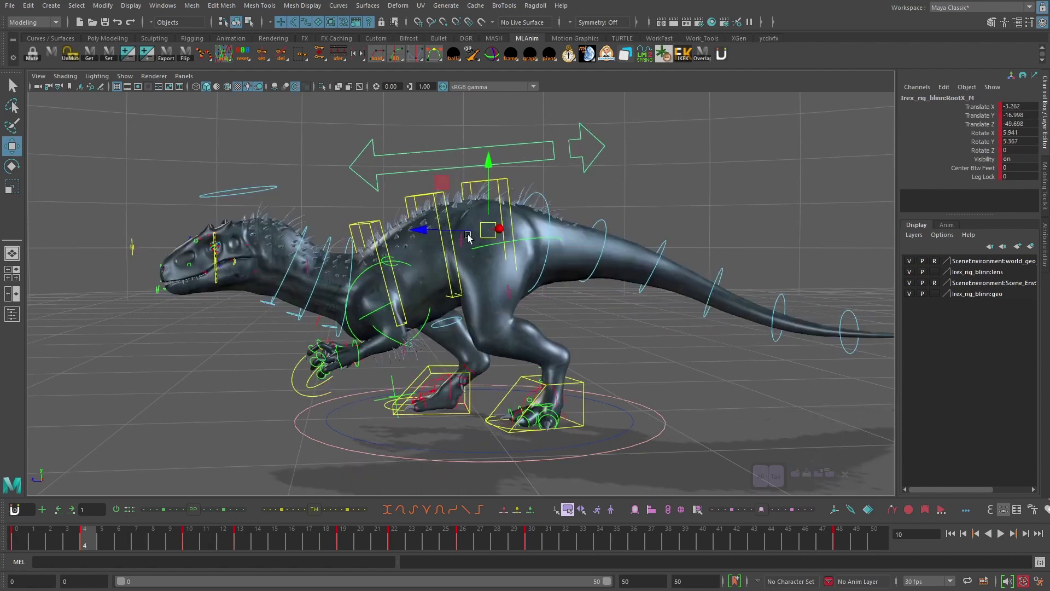
mouse_move(490, 177)
mouse_down()
mouse_move(487, 205)
mouse_move(488, 163)
mouse_up()
key(s)
Step through the keys from a side view, comparing the poses at frames 0 and 4.
key(period)
key(period)
key(period)
key(period)
key(period)
key(period)
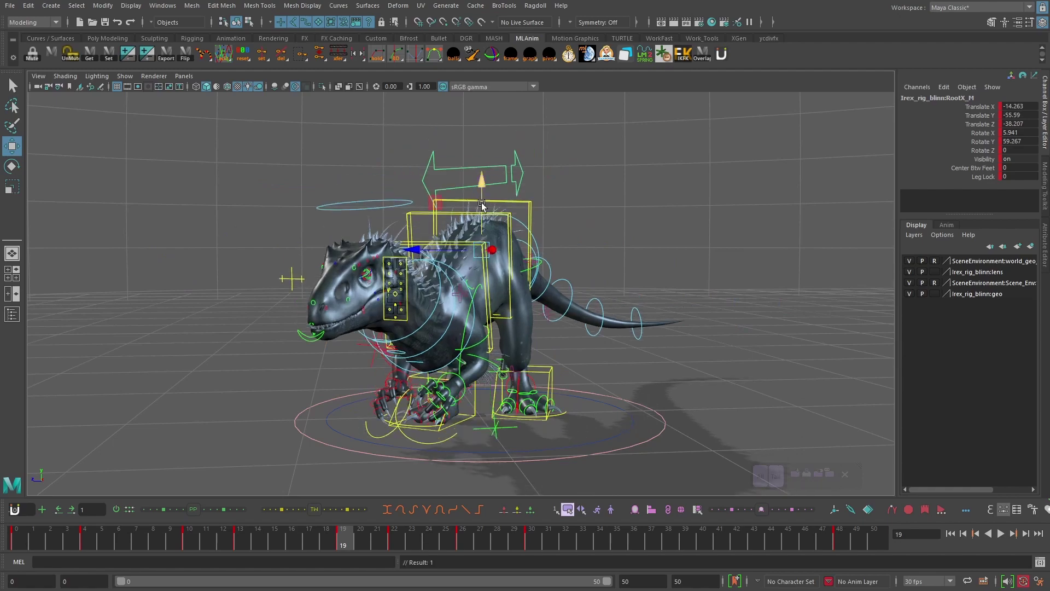
key(period)
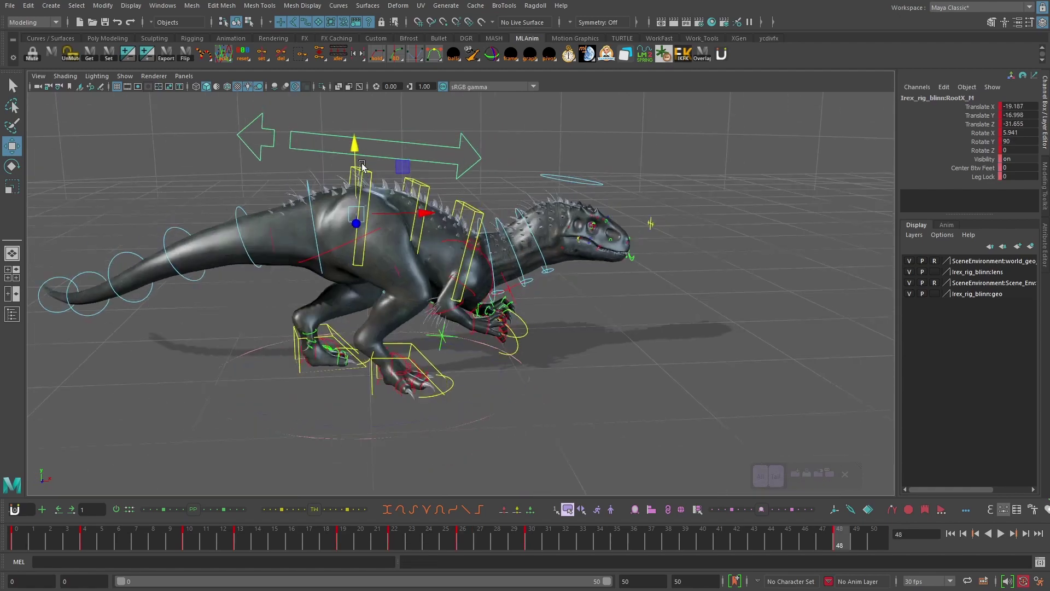
key(comma)
key(comma)
key(comma)
key(comma)
key(comma)
alt+drag(685, 281, 602, 294)
key(comma)
key(comma)
key(comma)
key(period)
key(comma)
key(period)
key(comma)
key(period)
key(comma)
key(period)
key(comma)
alt+drag(695, 155, 702, 160)
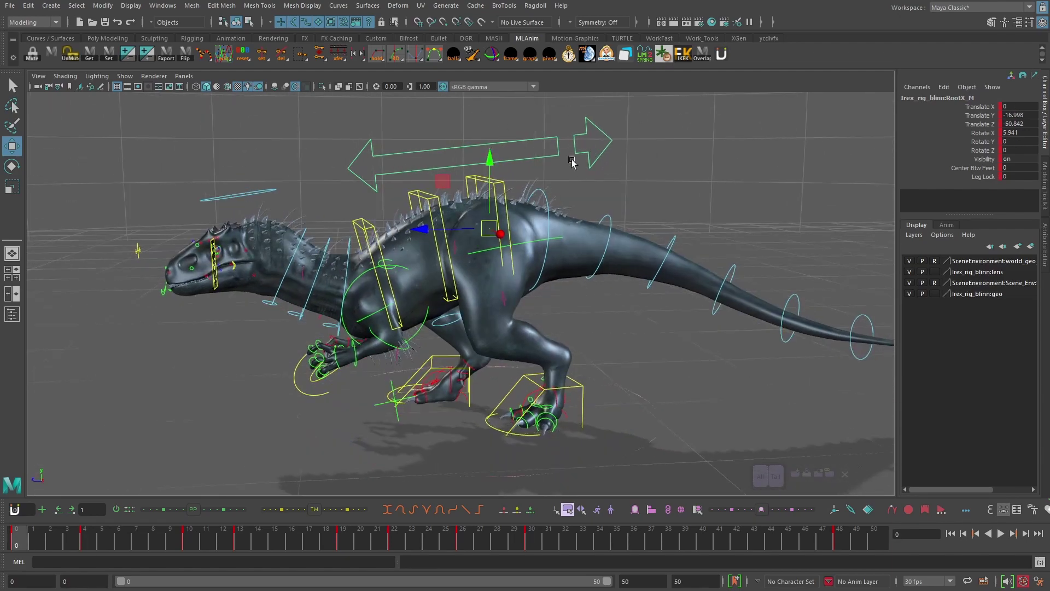
key(period)
key(period)
key(comma)
key(comma)
key(comma)
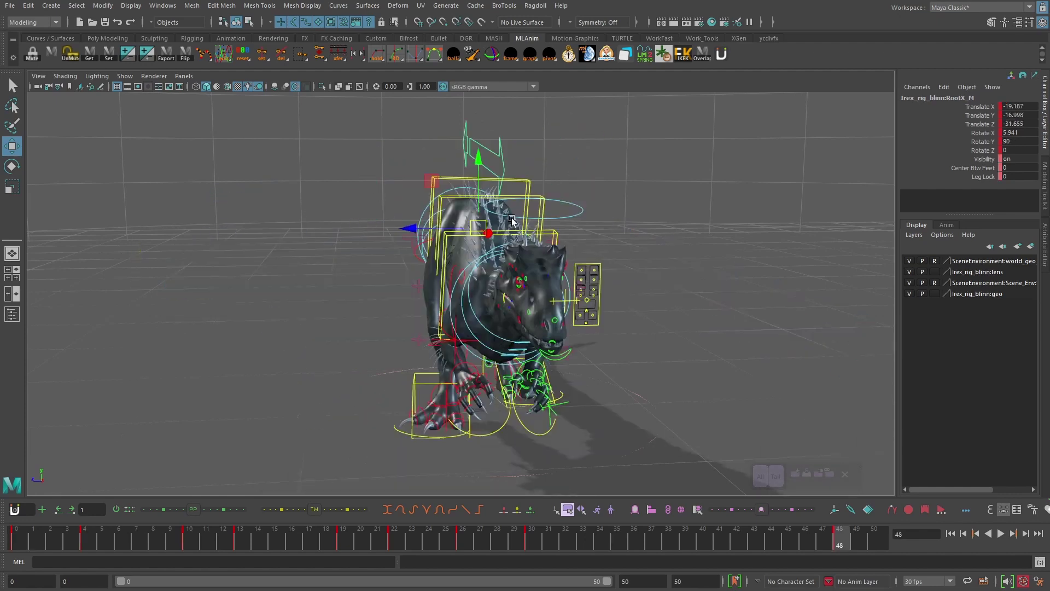
key(period)
Select the IKSpine1_M spine control and launch LMspring 2.05.
click(567, 188)
click(501, 183)
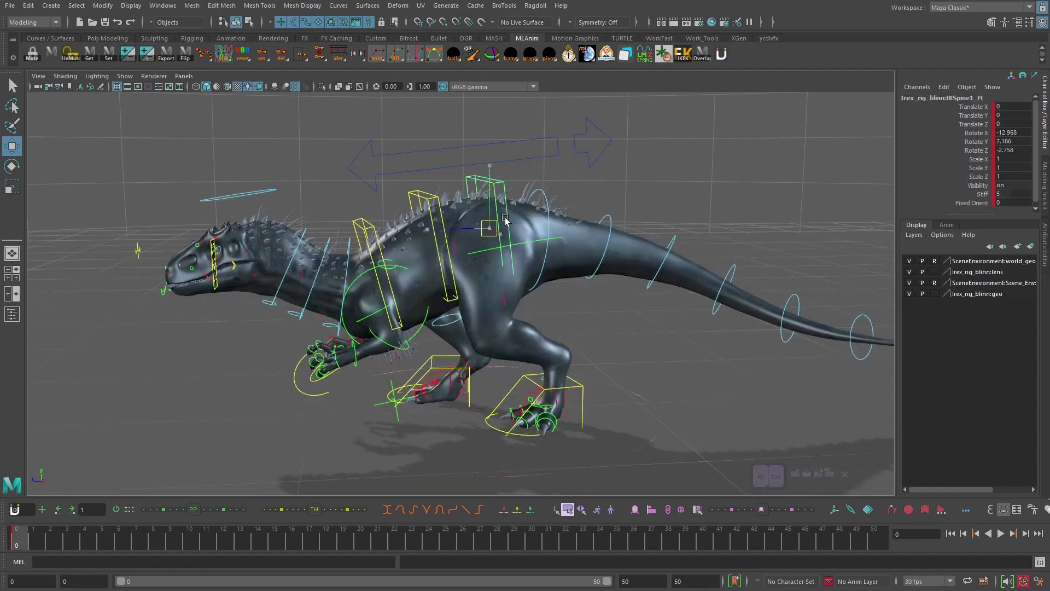
click(645, 54)
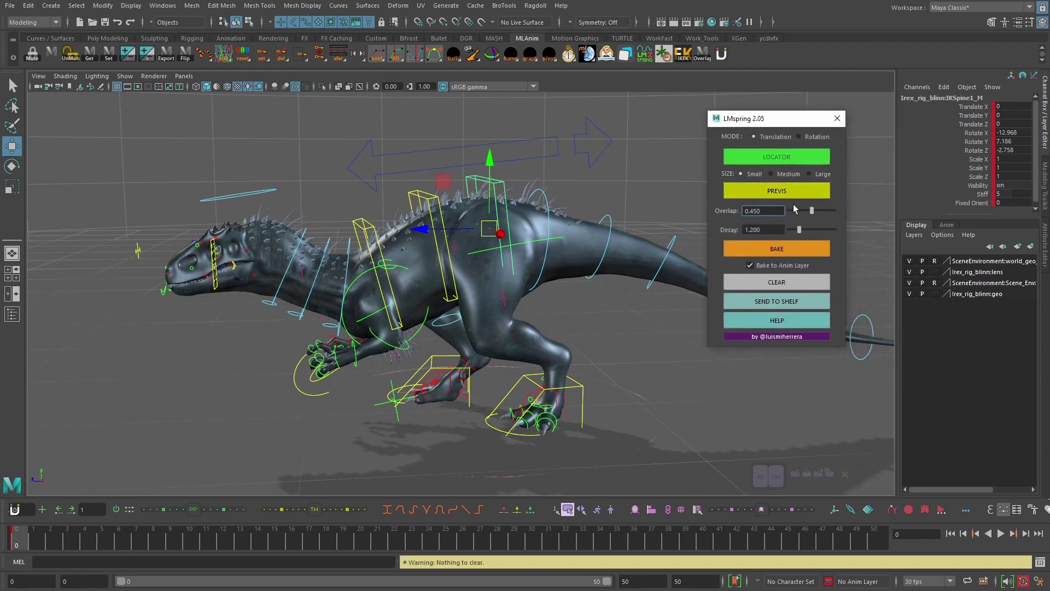
Preview and bake the LMspring overlap on the spine, then show the BakeResults animation layer.
click(793, 192)
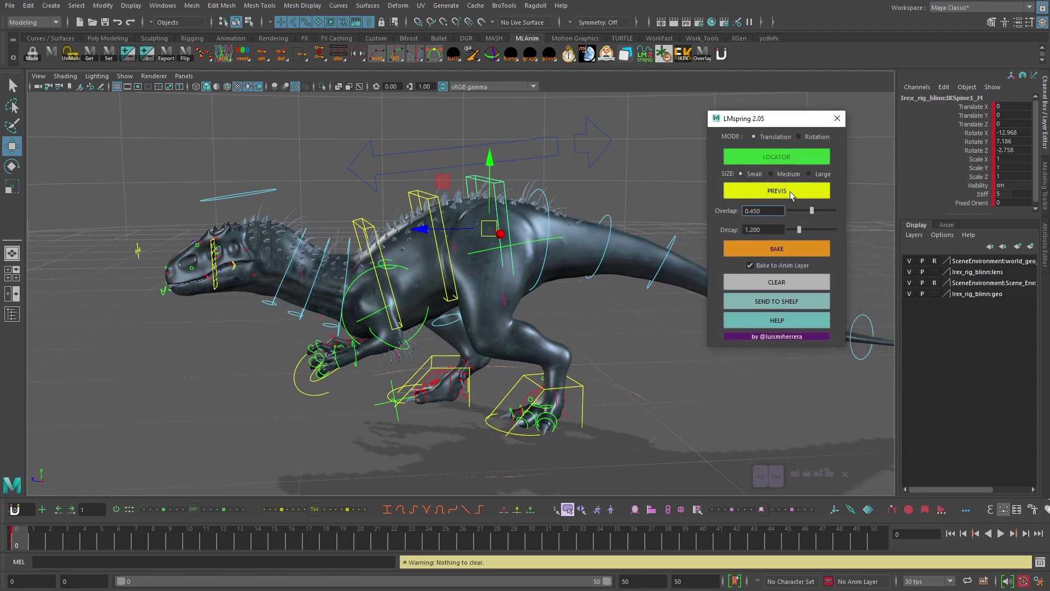
click(797, 250)
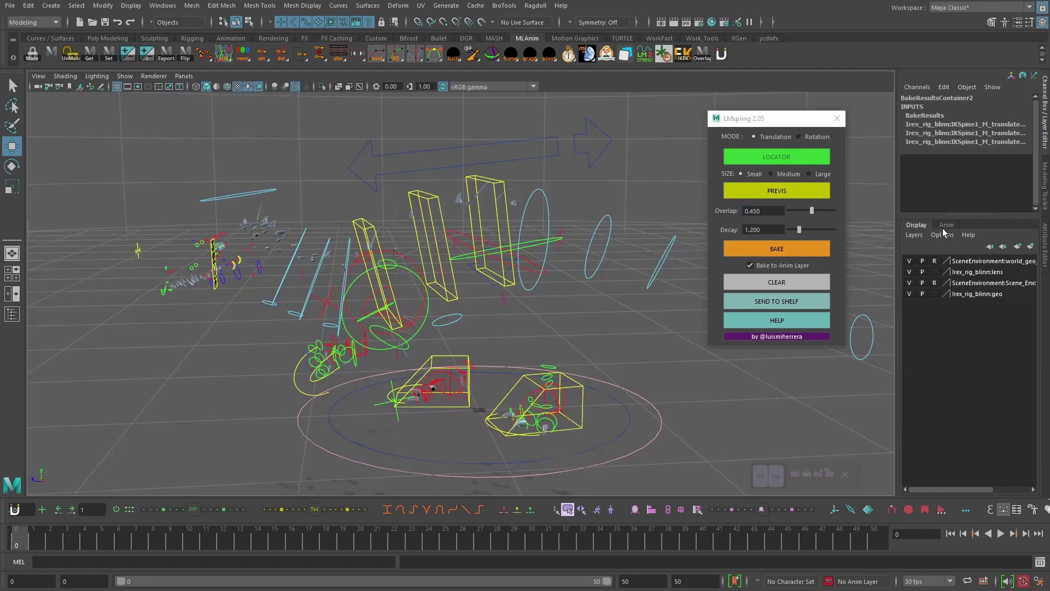
click(947, 225)
Play back the baked animation while orbiting the dinosaur, then bring up the Overlapper 1.1.2 window.
click(1001, 534)
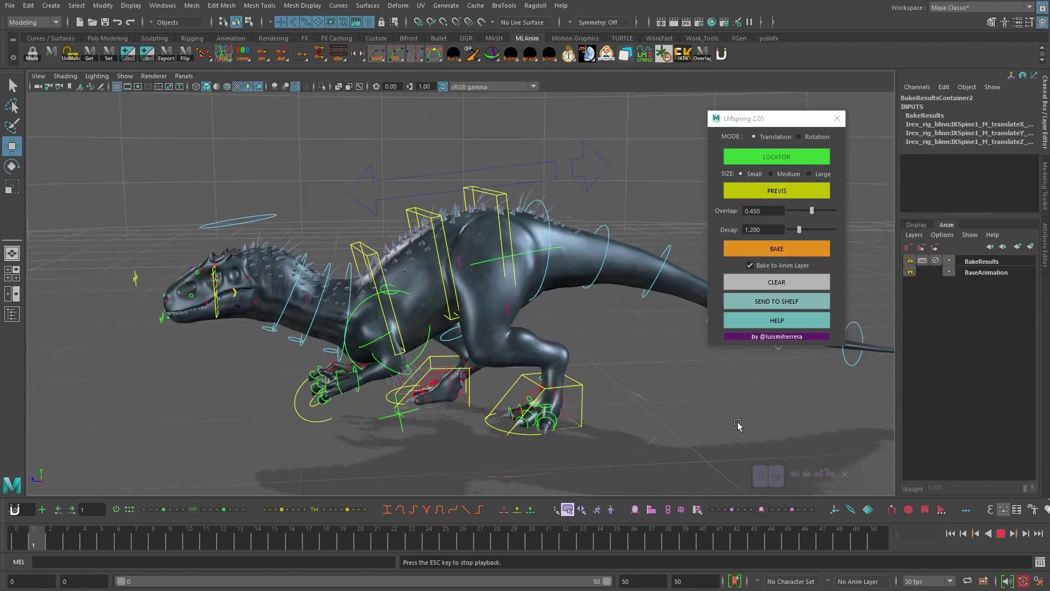
alt+drag(465, 332, 586, 322)
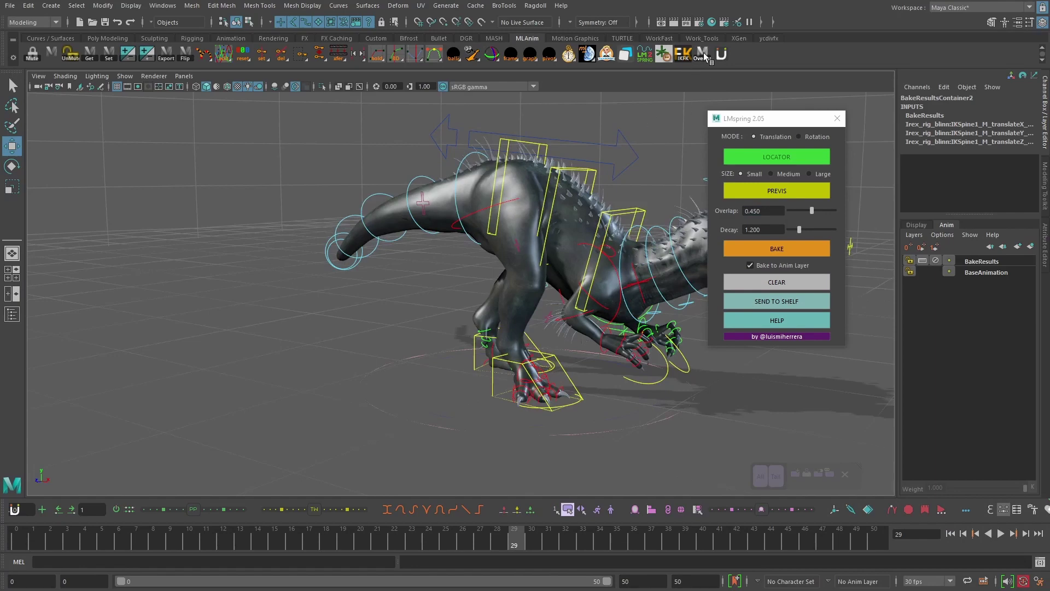
click(703, 53)
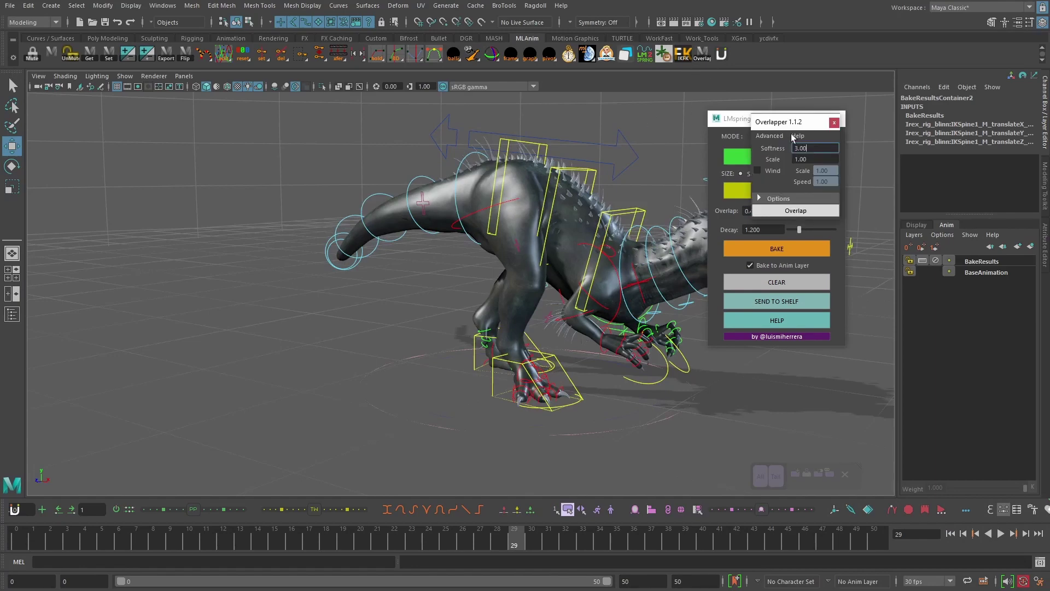
Enable Cycle in Overlapper's expanded options, then minimize the browser to return to Maya.
click(822, 158)
click(782, 198)
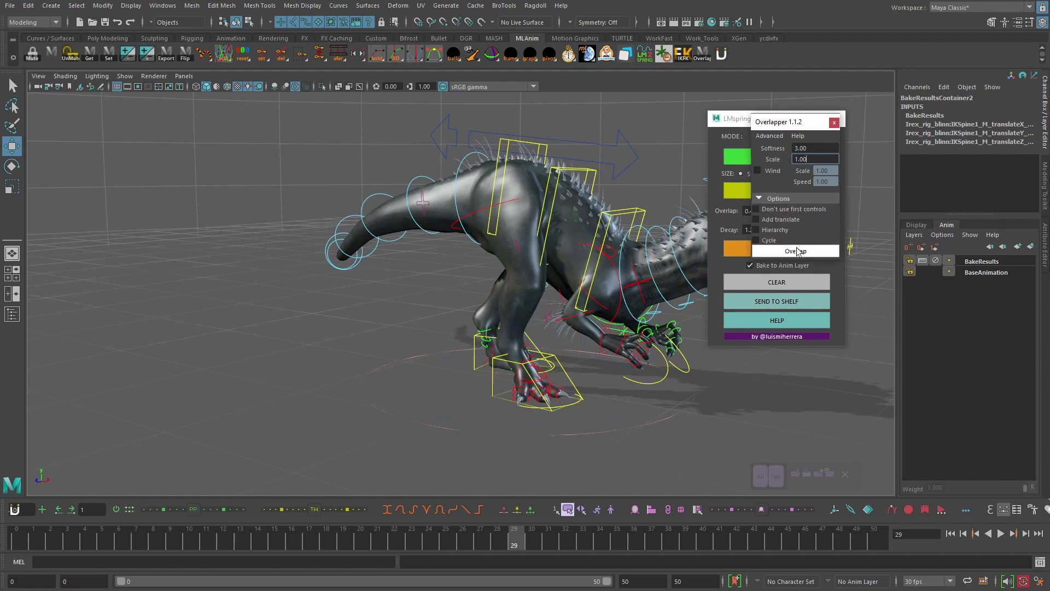
click(757, 241)
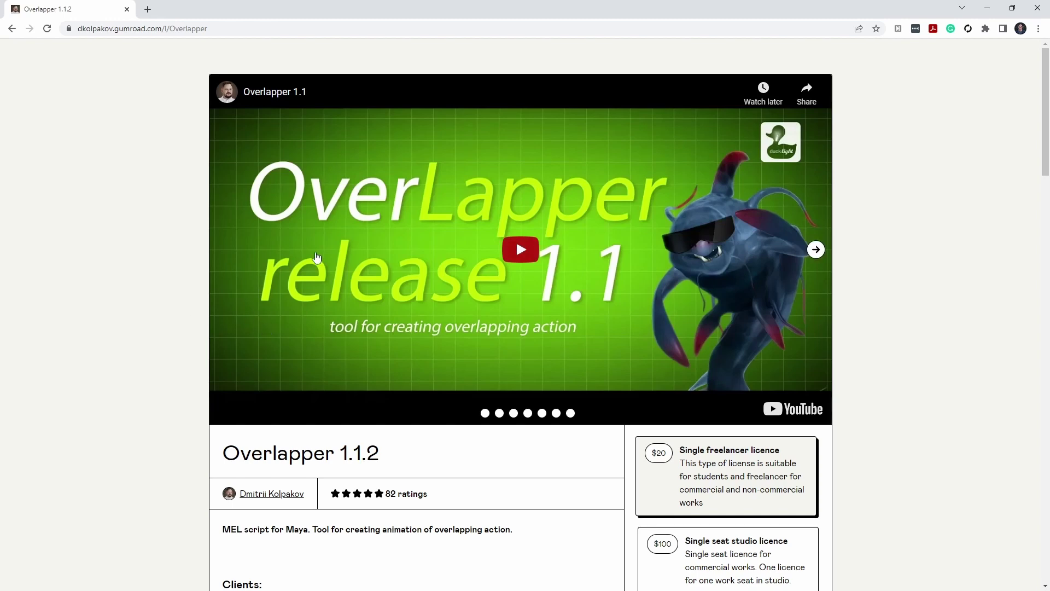
click(991, 8)
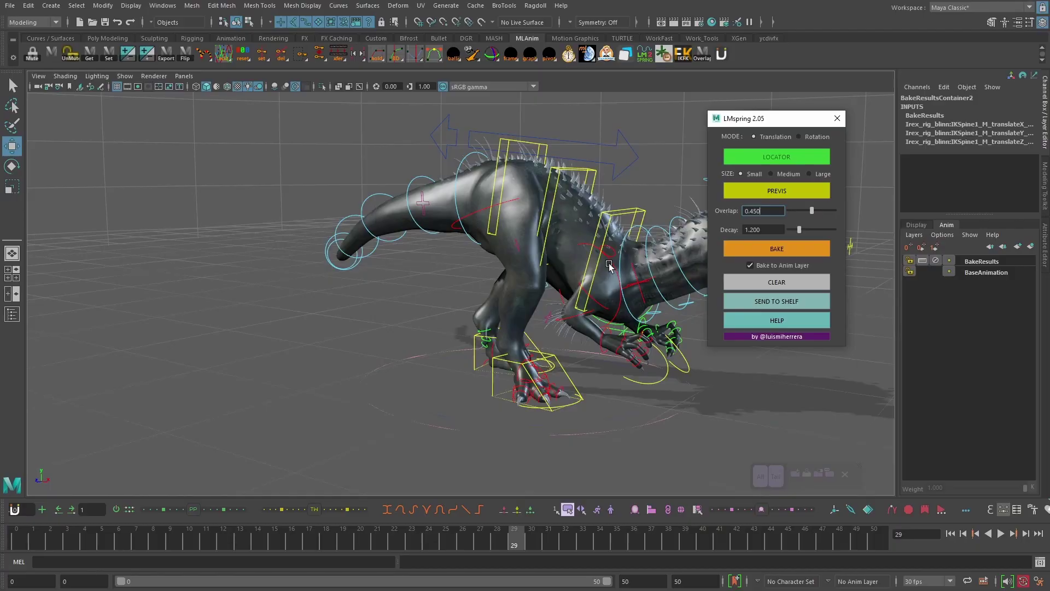